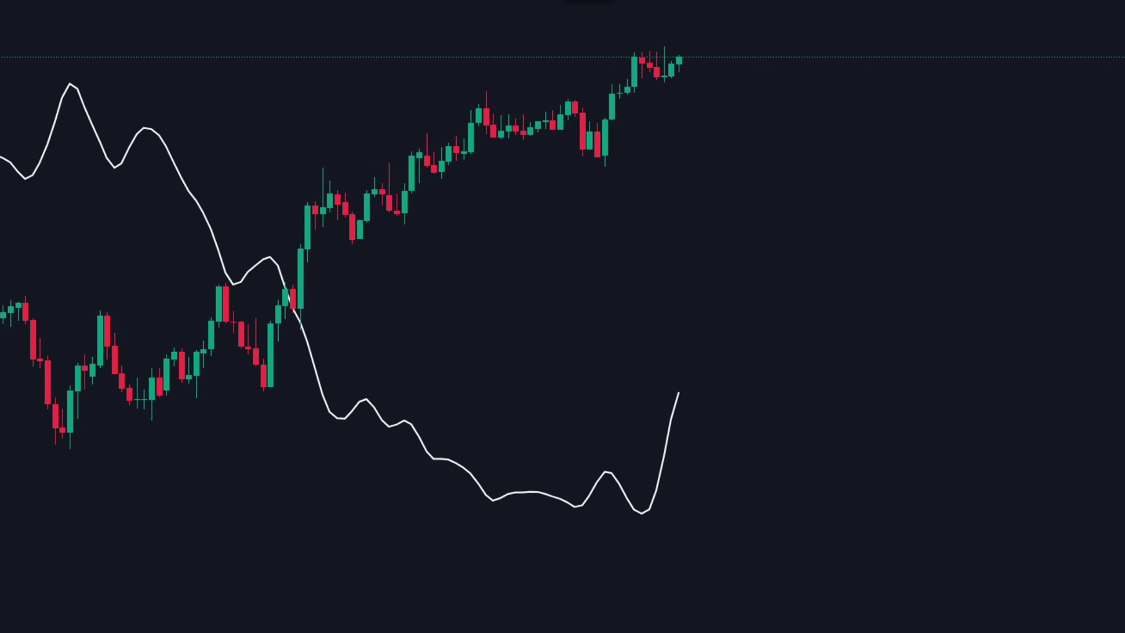
Step: Trace the white line's rise and circle its latest upturn with orange brush strokes
left_click_drag(130, 388, 481, 439)
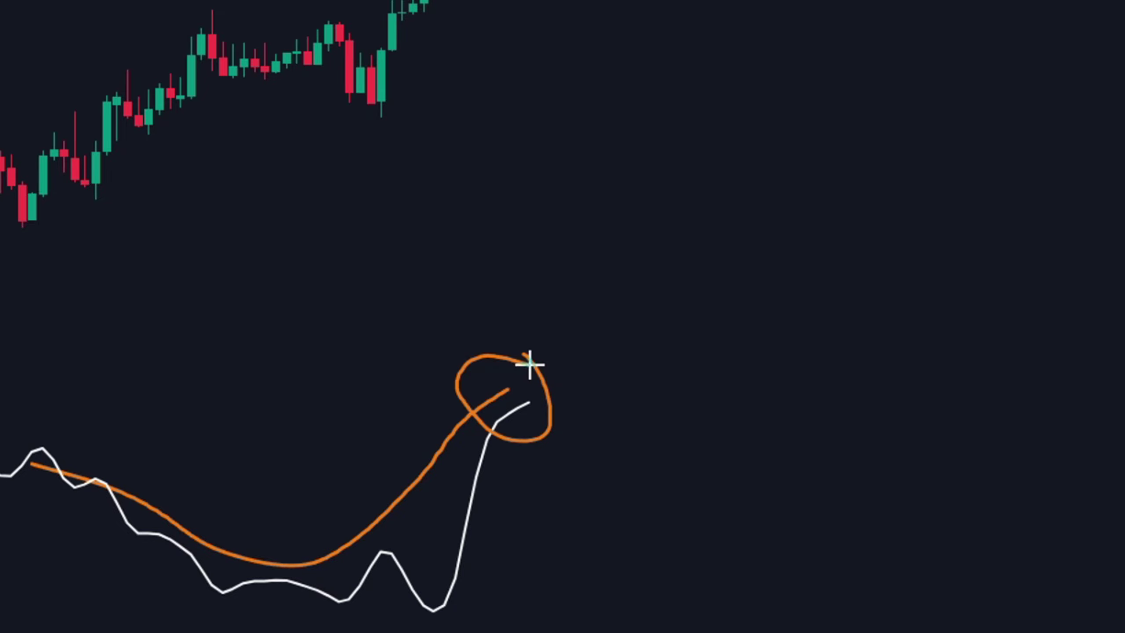
left_click_drag(530, 365, 549, 383)
mouse_move(201, 467)
left_mouse_down()
mouse_move(228, 432)
mouse_move(640, 239)
mouse_move(771, 137)
mouse_move(781, 182)
left_mouse_up()
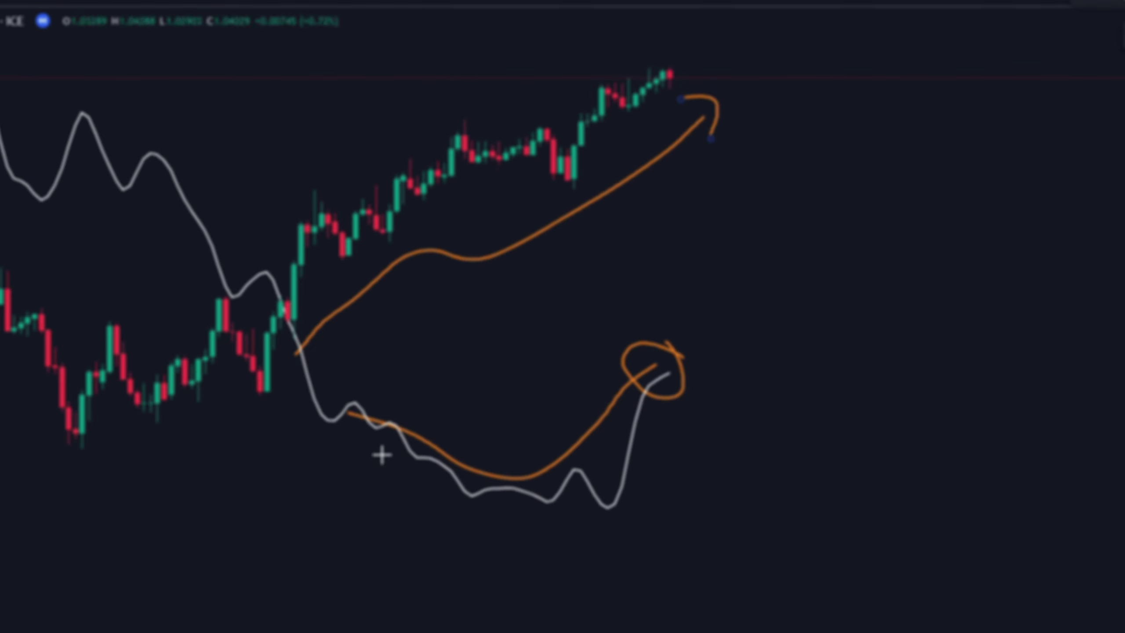
left_click_drag(381, 458, 482, 515)
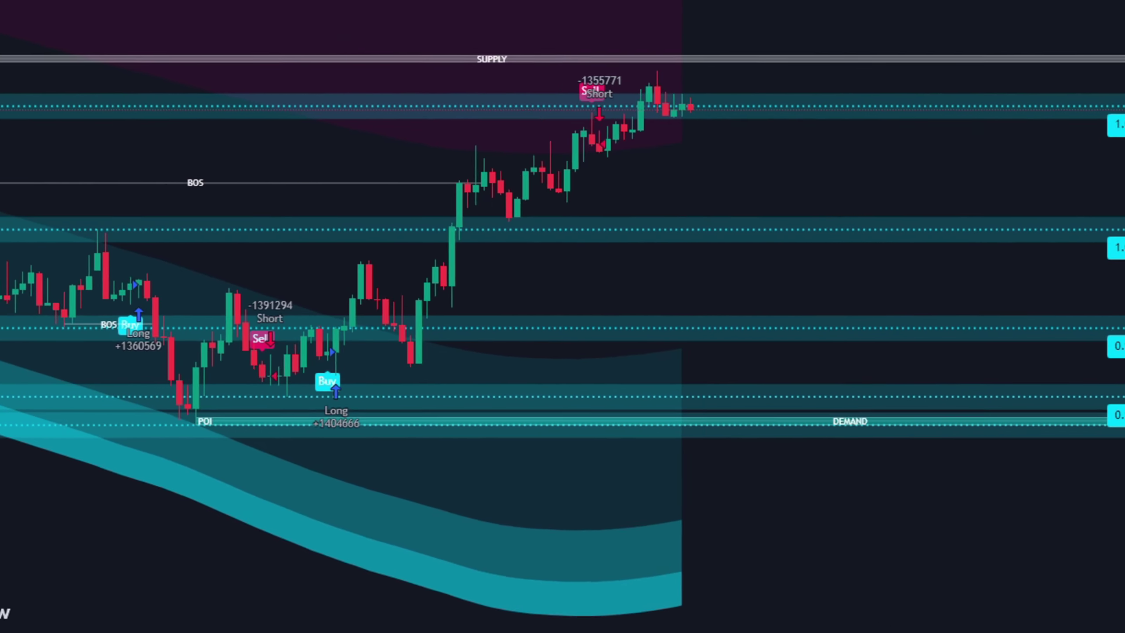
left_click_drag(296, 396, 496, 317)
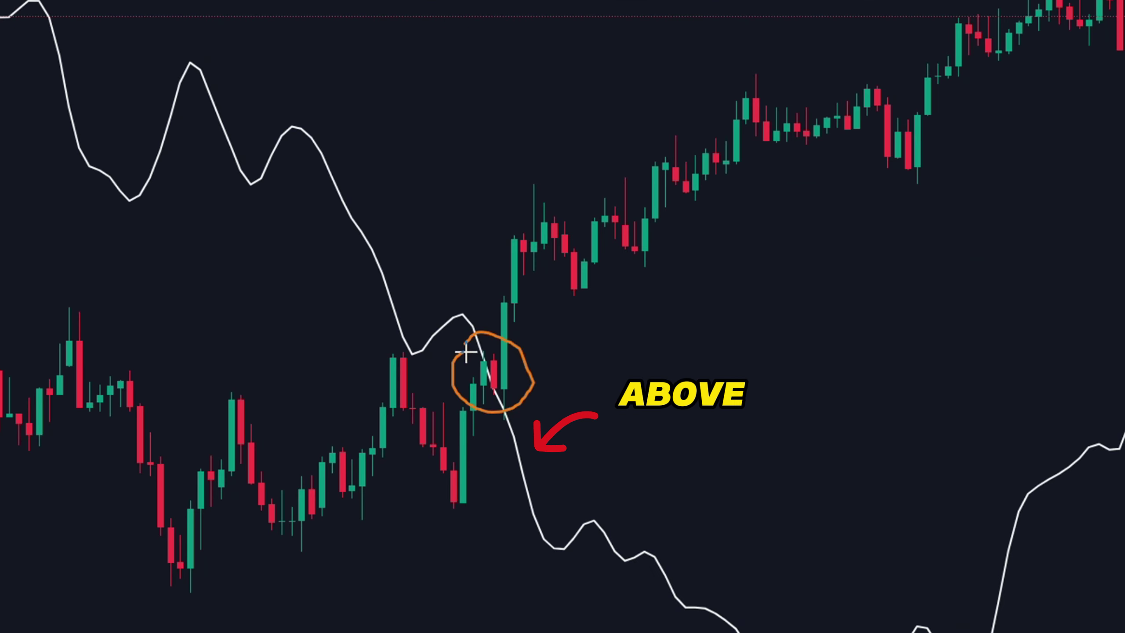
left_click_drag(577, 381, 585, 425)
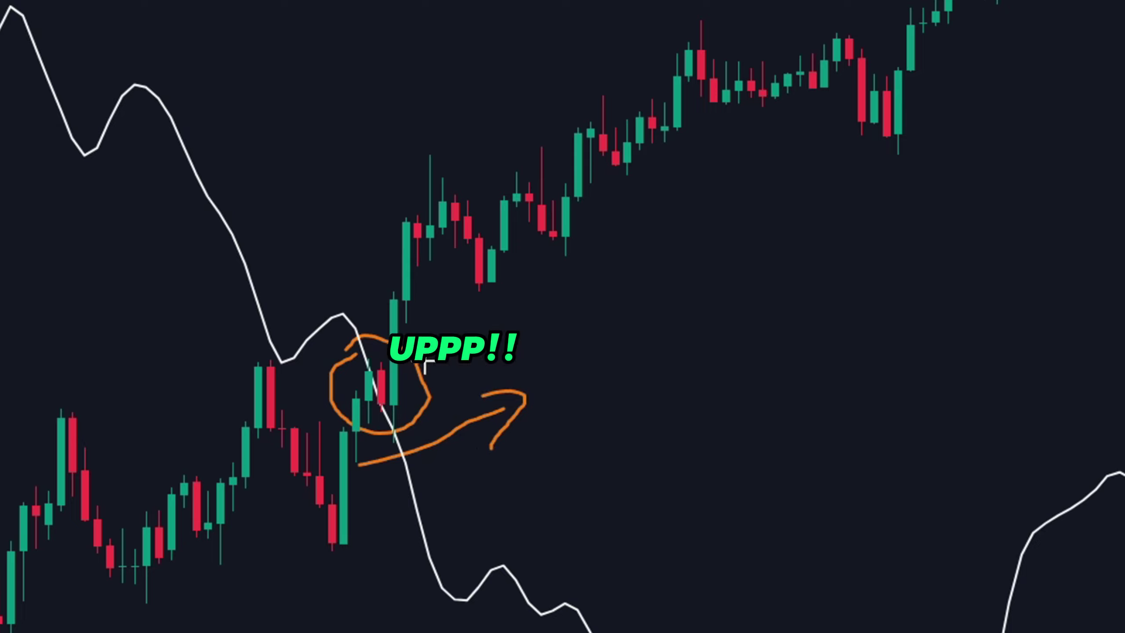
Step: Draw orange arrows from the circled crossovers showing the bullish and bearish moves
left_click_drag(425, 366, 1124, 51)
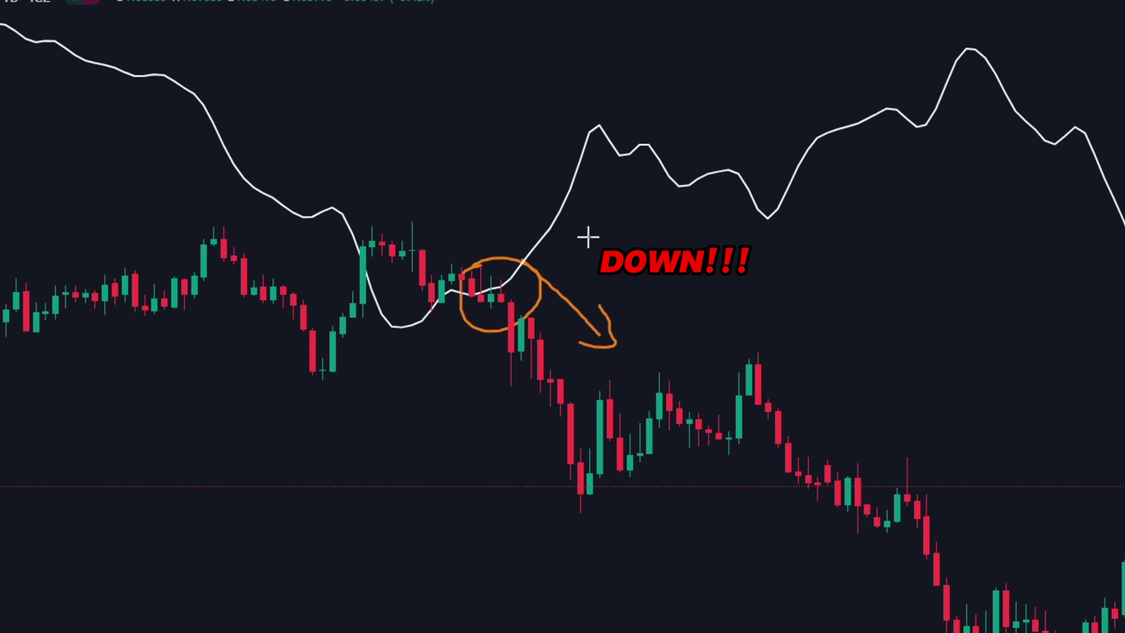
mouse_move(588, 238)
left_mouse_down()
mouse_move(901, 398)
mouse_move(1005, 399)
mouse_move(1043, 426)
left_mouse_up()
left_click_drag(1033, 390, 1024, 445)
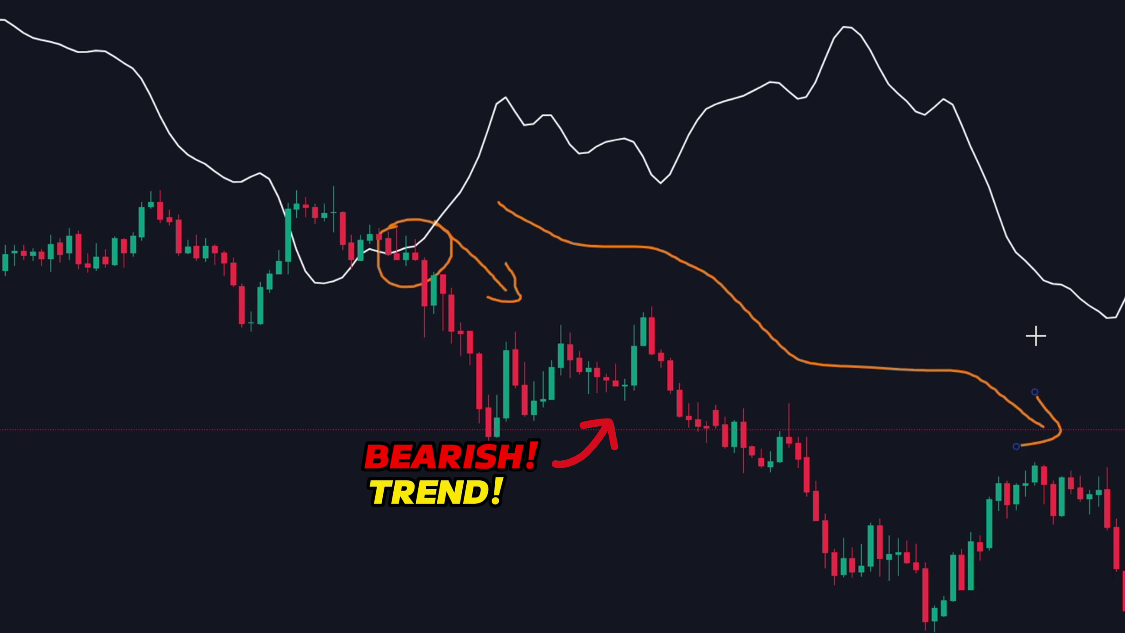
left_click_drag(585, 278, 567, 367)
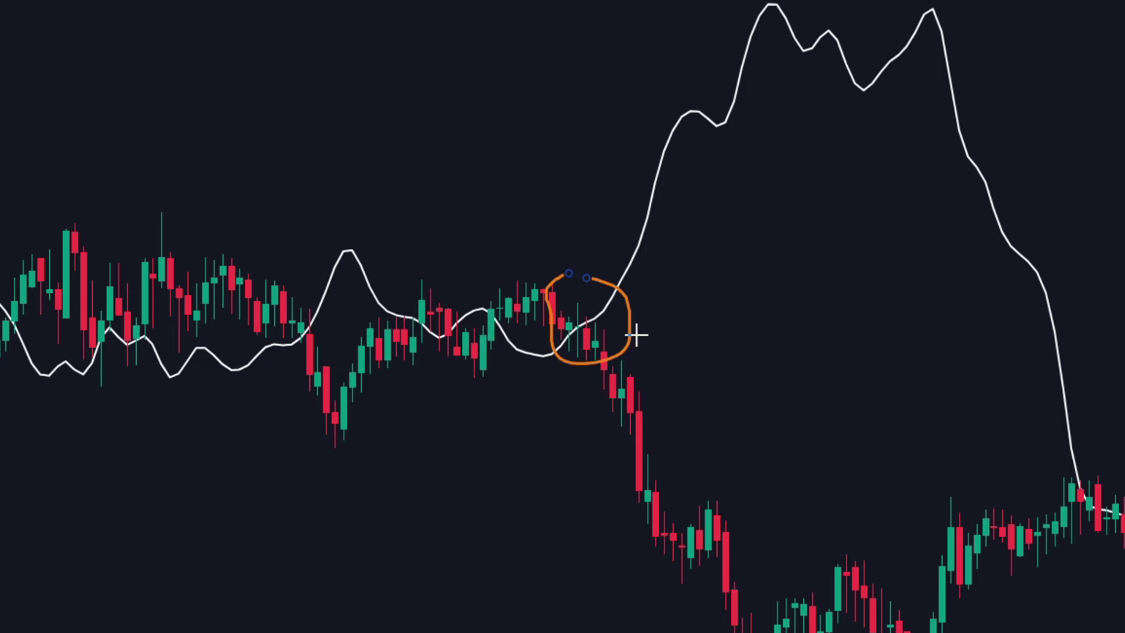
left_click_drag(636, 335, 859, 501)
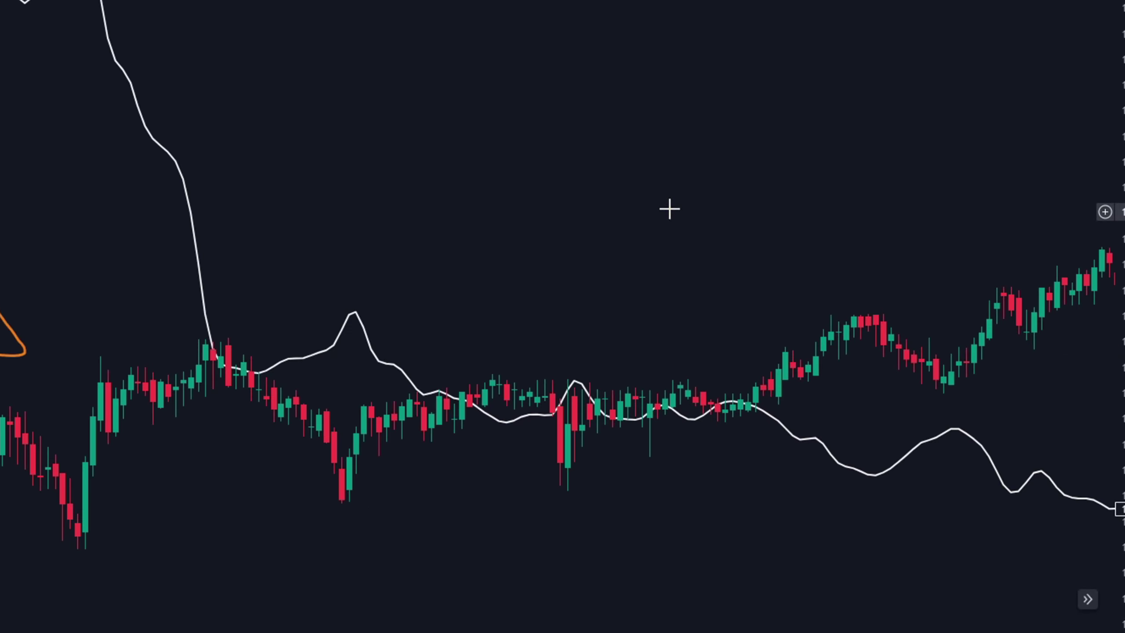
Step: On another stretch of candles, loop the white line's peak and mark the sideways section in orange
left_click_drag(668, 208, 389, 187)
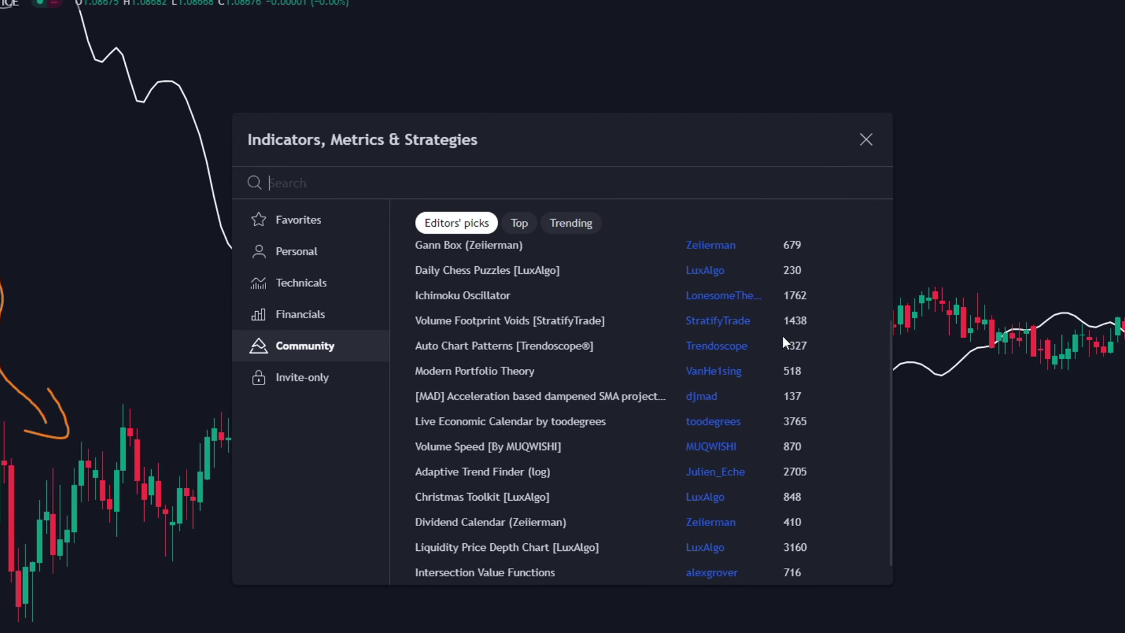
scroll(782, 334, "down", 5)
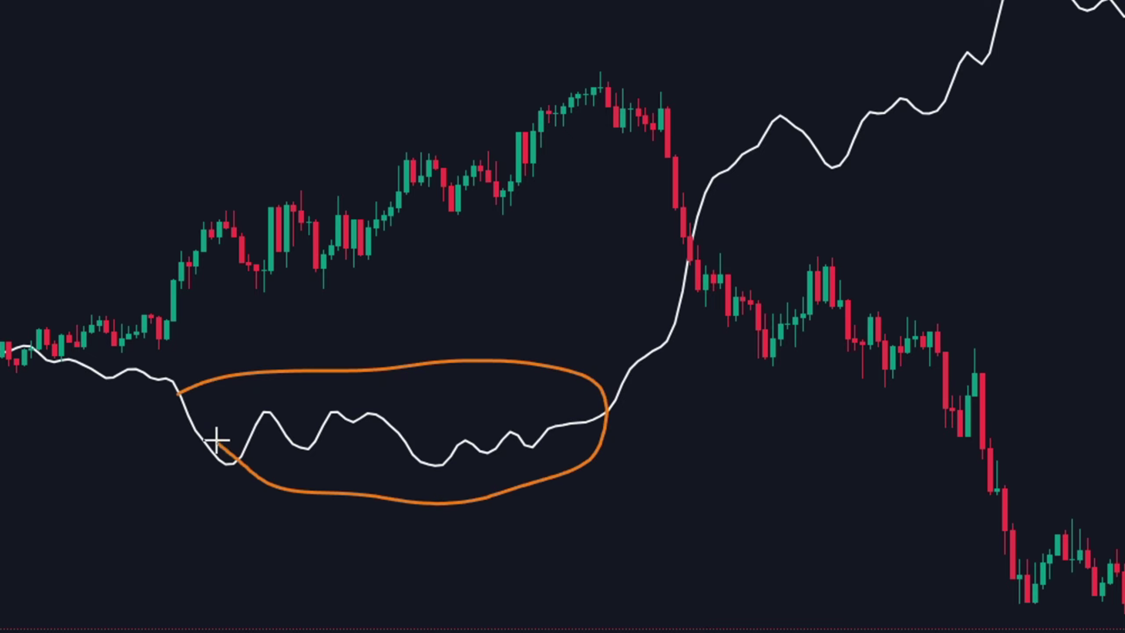
left_click_drag(216, 440, 189, 396)
left_click_drag(172, 355, 524, 202)
left_click_drag(579, 275, 974, 206)
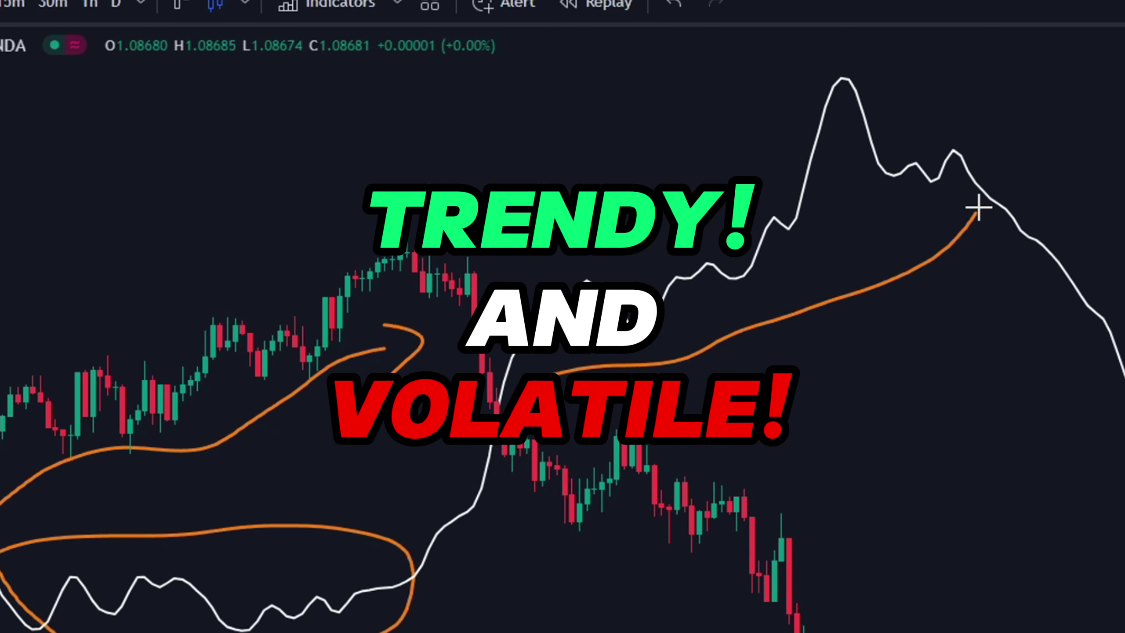
left_click_drag(565, 327, 570, 402)
left_click_drag(514, 269, 821, 469)
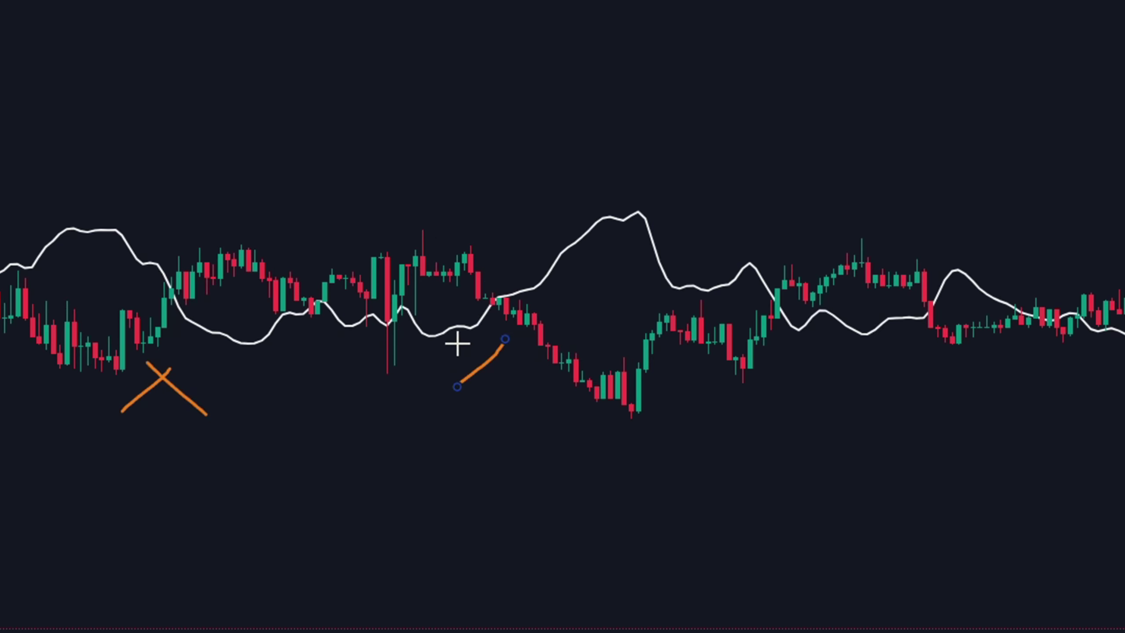
left_click_drag(466, 345, 541, 413)
left_click_drag(807, 350, 744, 383)
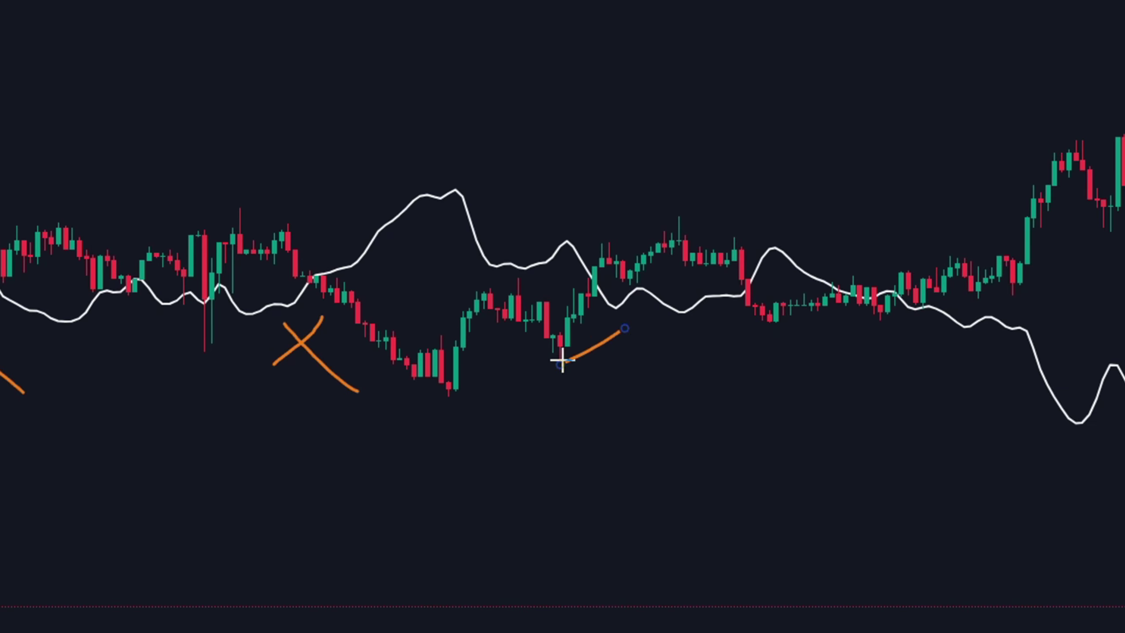
left_click_drag(259, 254, 1079, 266)
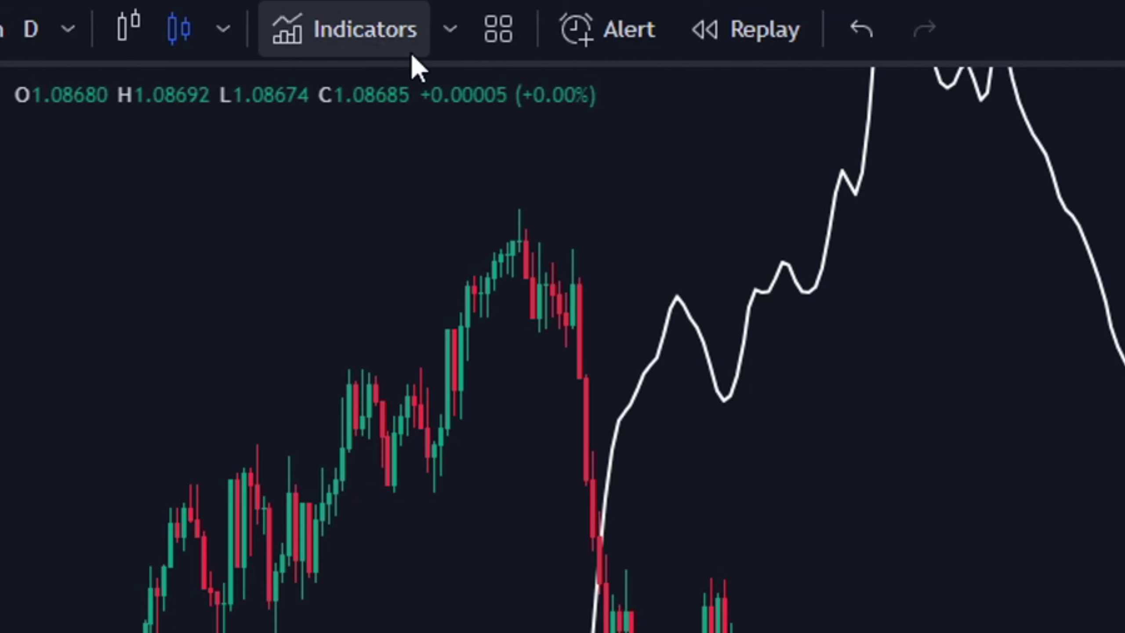
Step: Search indicators for 'secret indicator' and mark the rising lows and cyan reversal signal in orange
left_click(414, 55)
type("secret indicator")
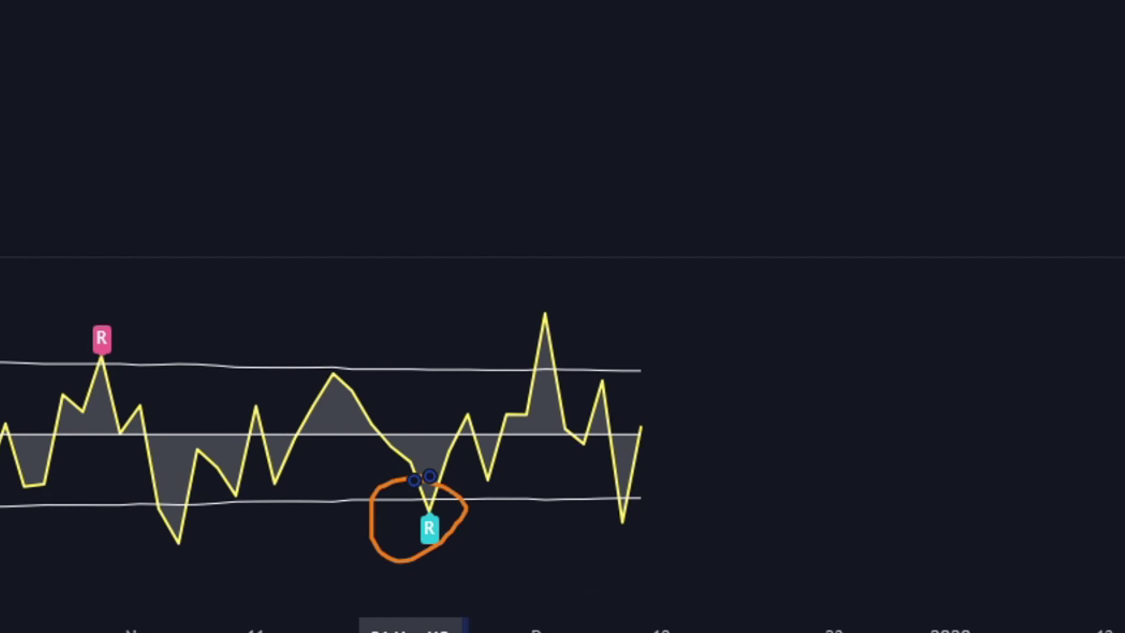
left_click_drag(345, 237, 783, 92)
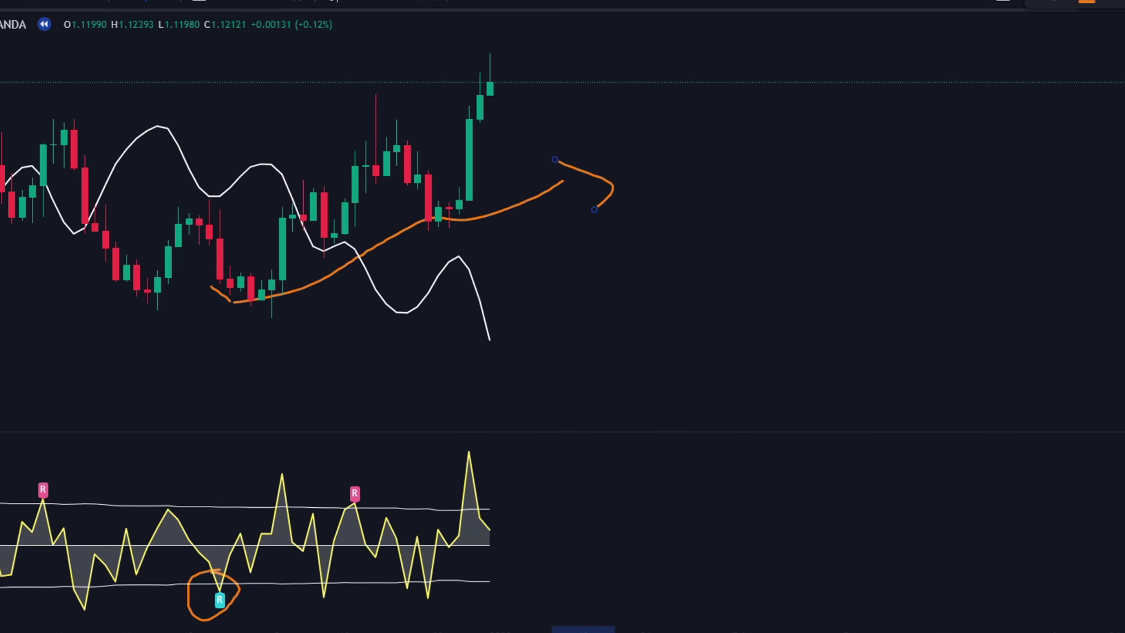
left_click_drag(743, 257, 755, 270)
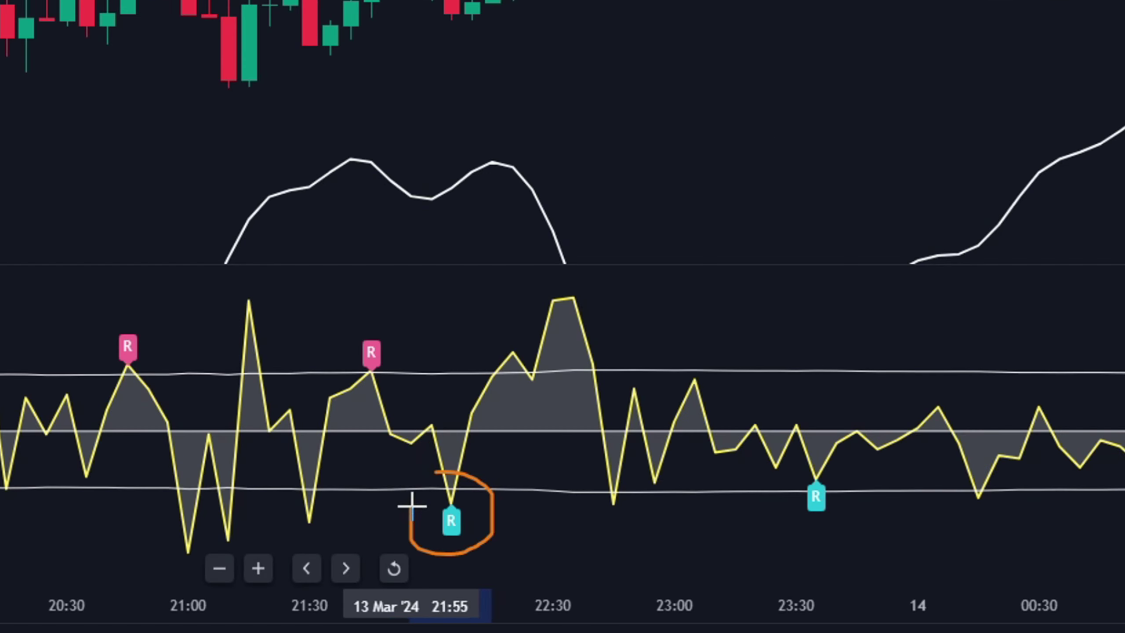
left_click_drag(476, 173, 622, 61)
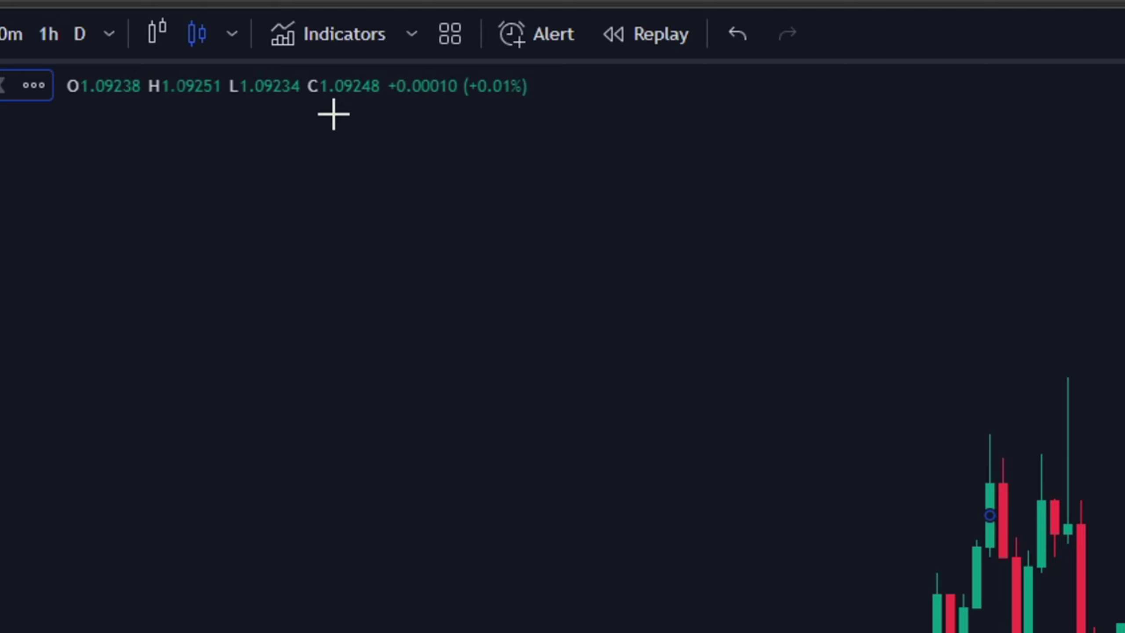
Step: Set the indicator's LookBack to 12 and Bollinger Band Length to 45
type("/name of the indicators!")
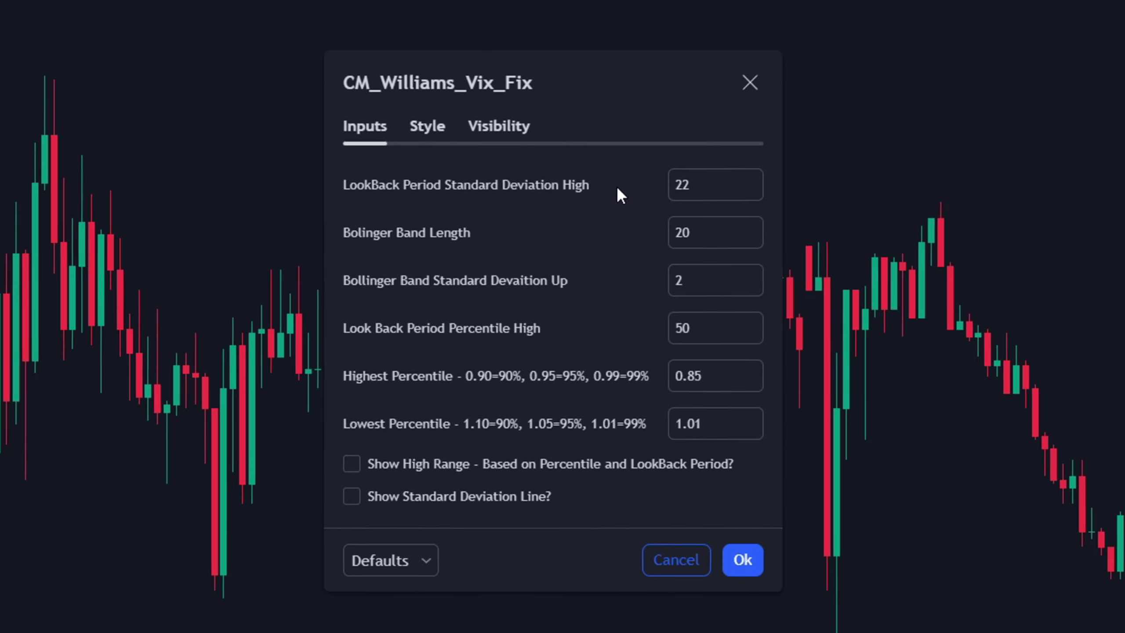
double_click(678, 181)
type("12")
key("Tab")
type("45")
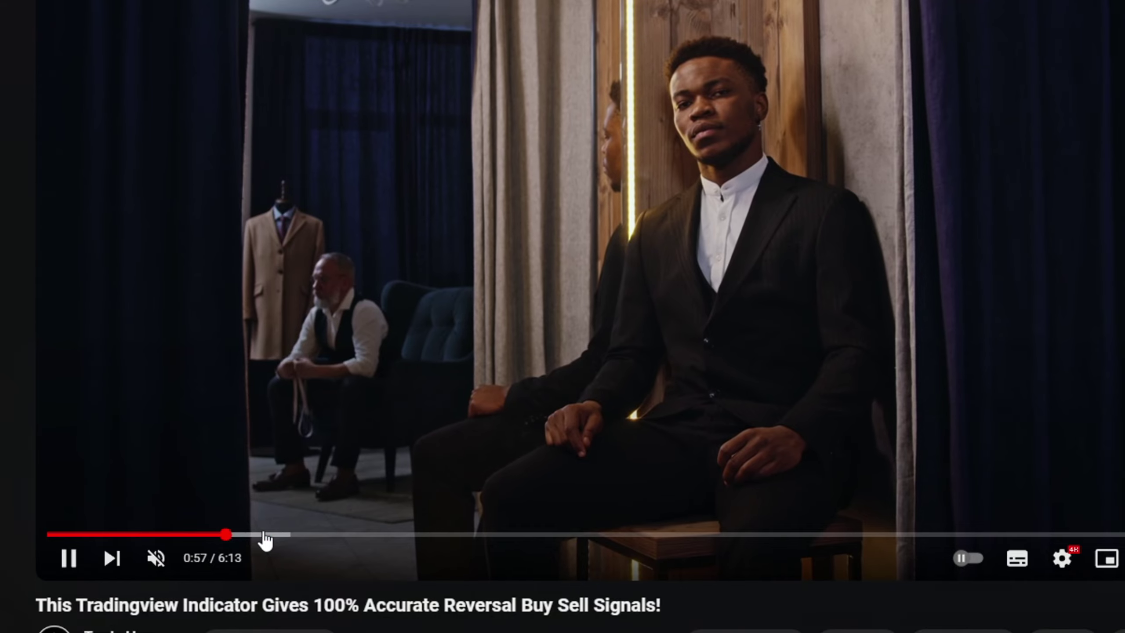
Step: Scrub the YouTube video forward from 0:57 to about 1:24
left_click_drag(265, 535, 297, 535)
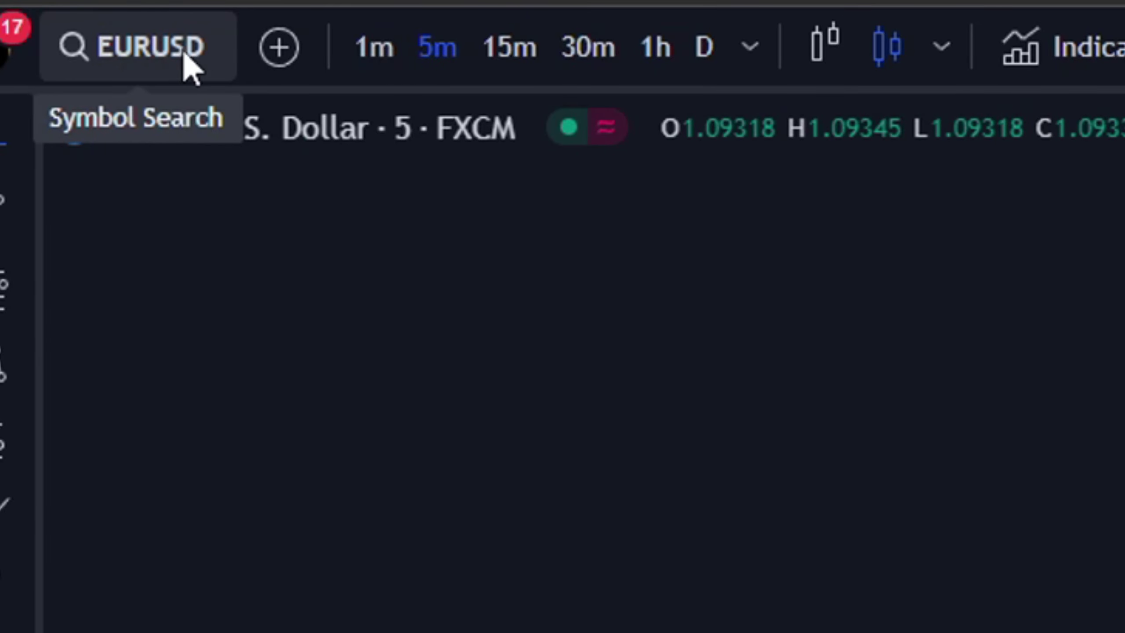
Step: Switch the chart to FXCM EURUSD and set a 5-minute interval
left_click(111, 49)
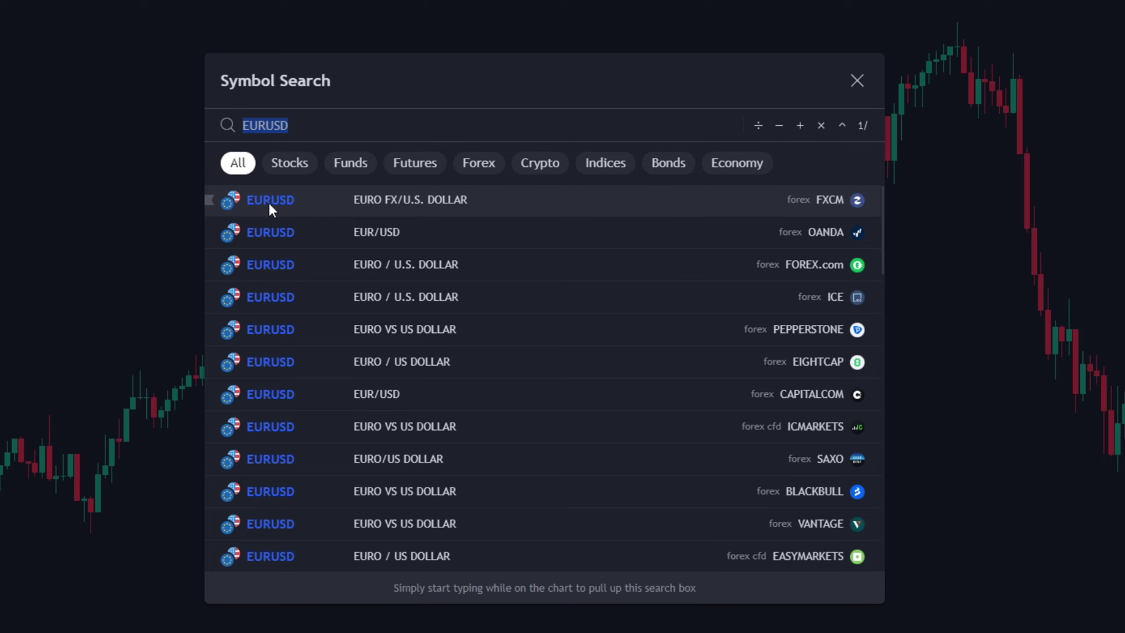
left_click(269, 204)
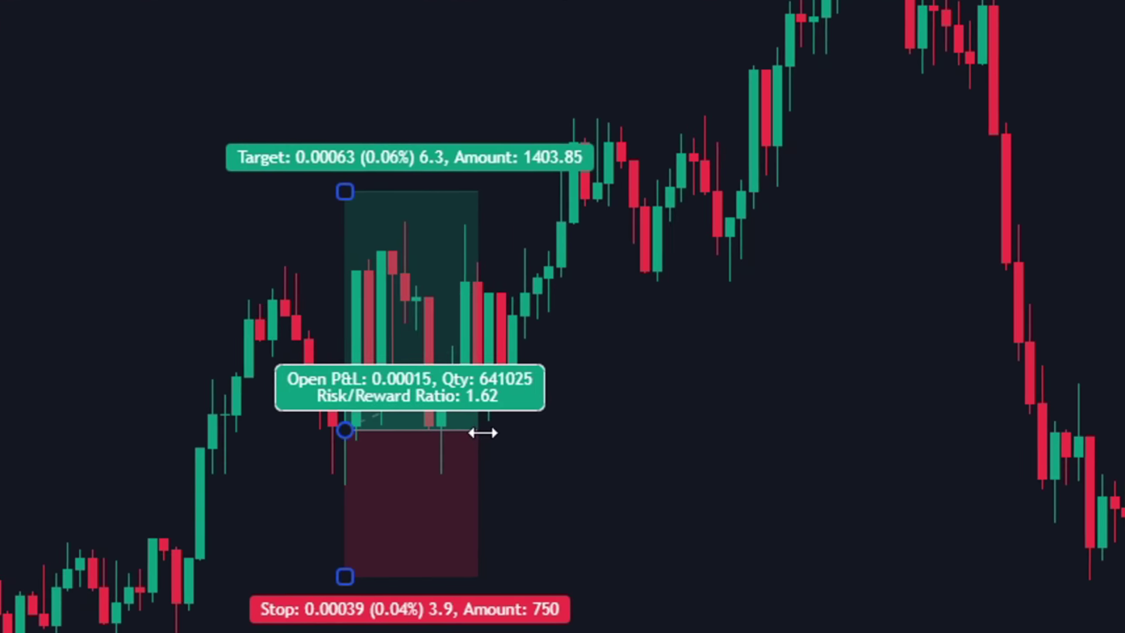
scroll(482, 432, "up", 5)
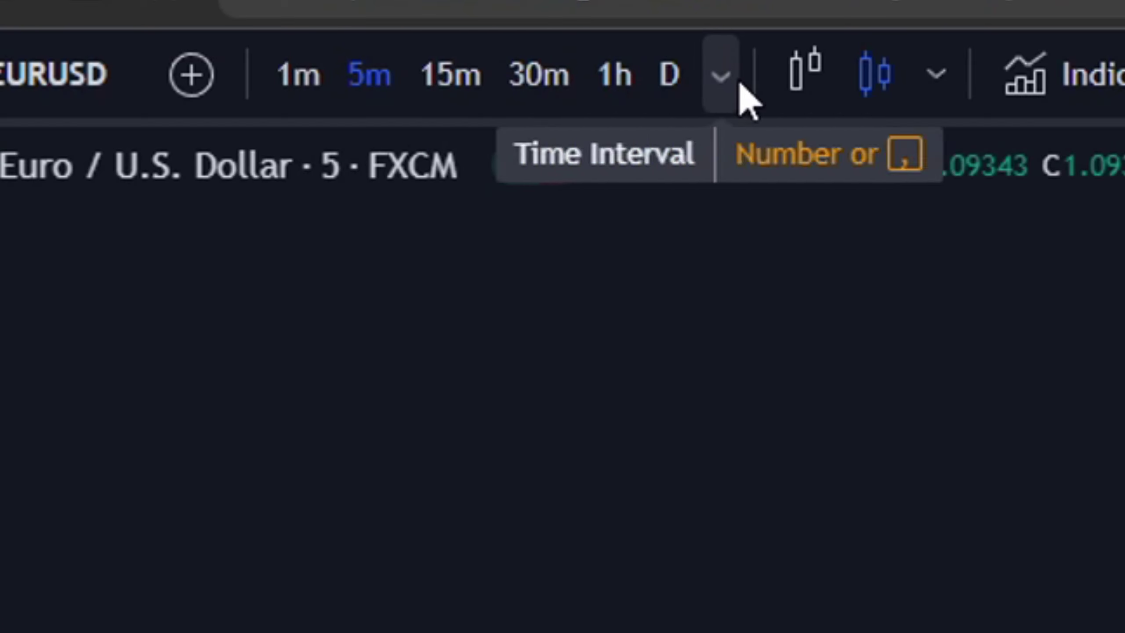
left_click(735, 82)
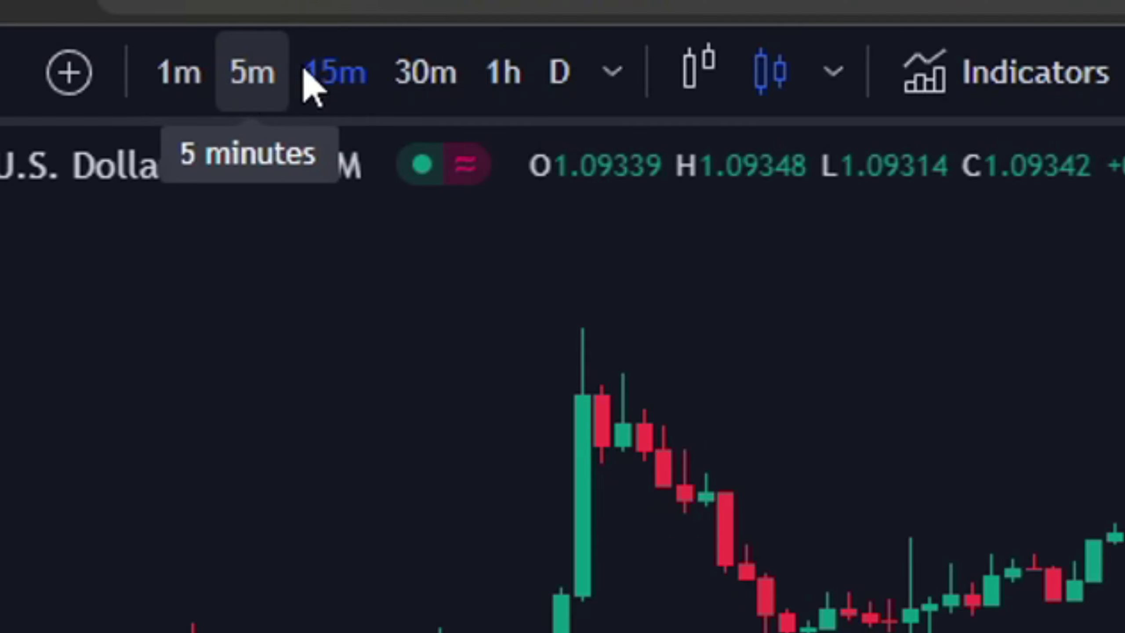
left_click(274, 71)
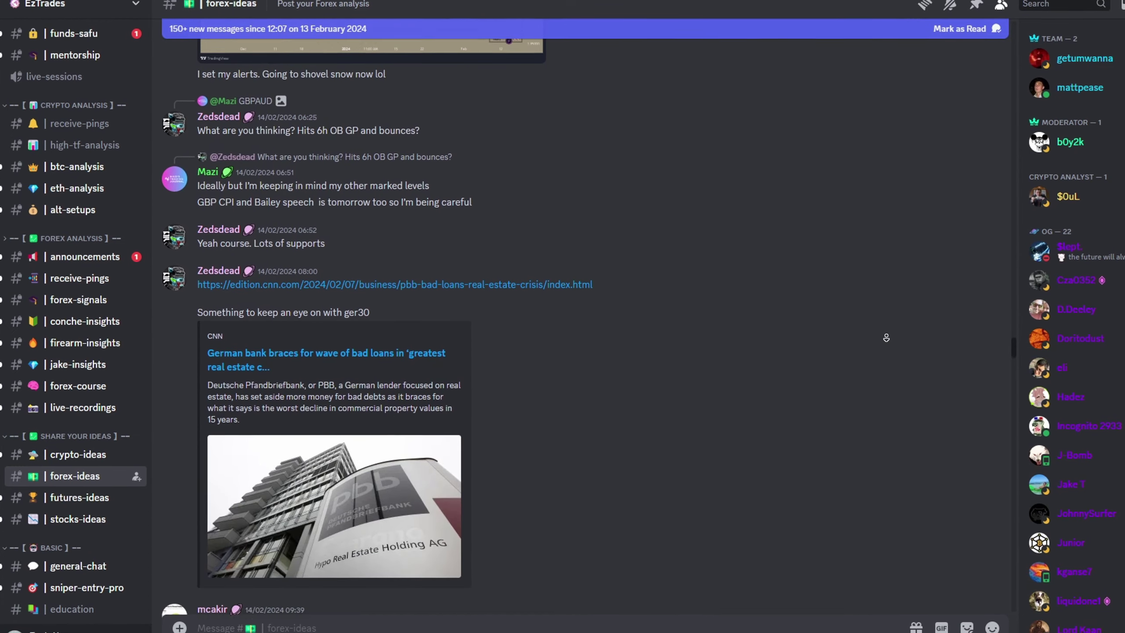
Step: Scroll back through the forex-signals messages, then the btc-analysis history
scroll(898, 351, "down", 10)
scroll(898, 351, "down", 15)
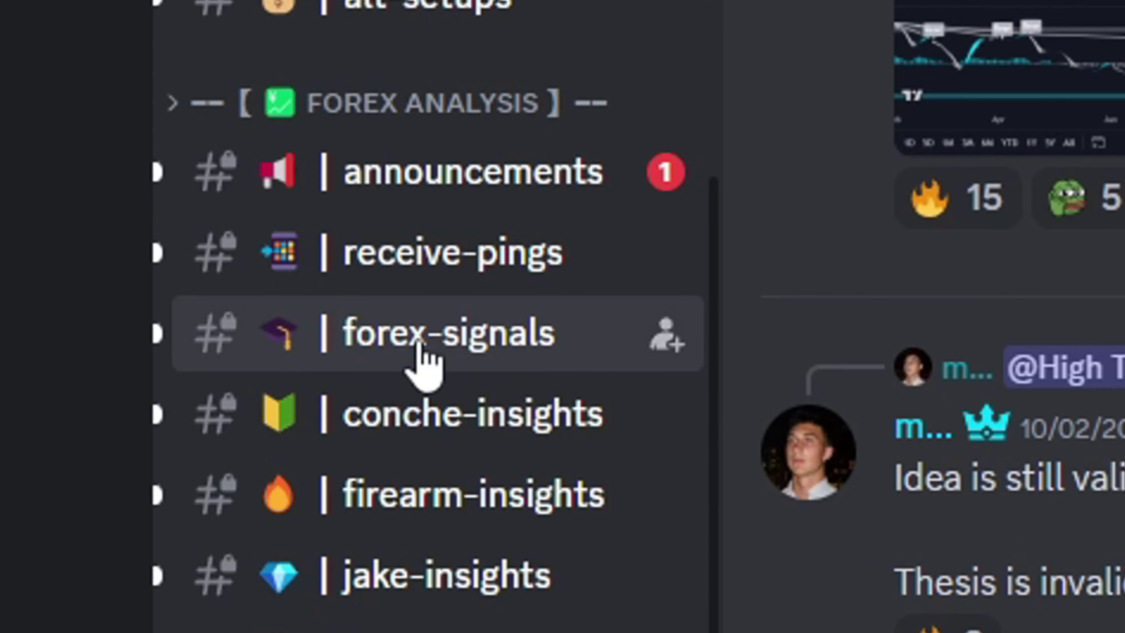
left_click(420, 350)
scroll(251, 464, "up", 10)
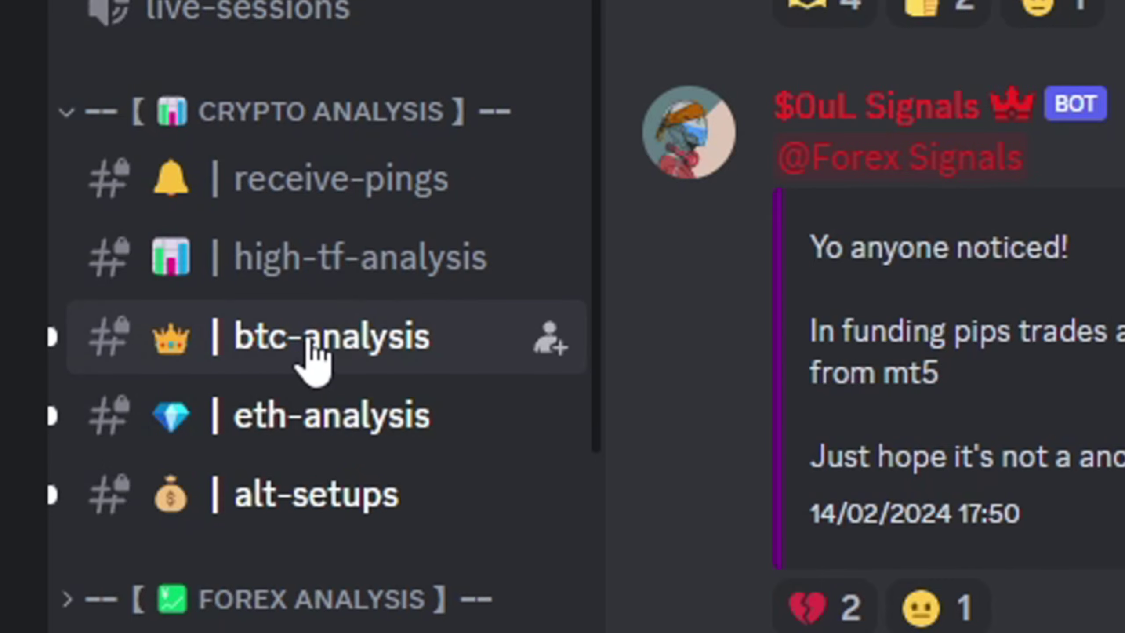
left_click(279, 355)
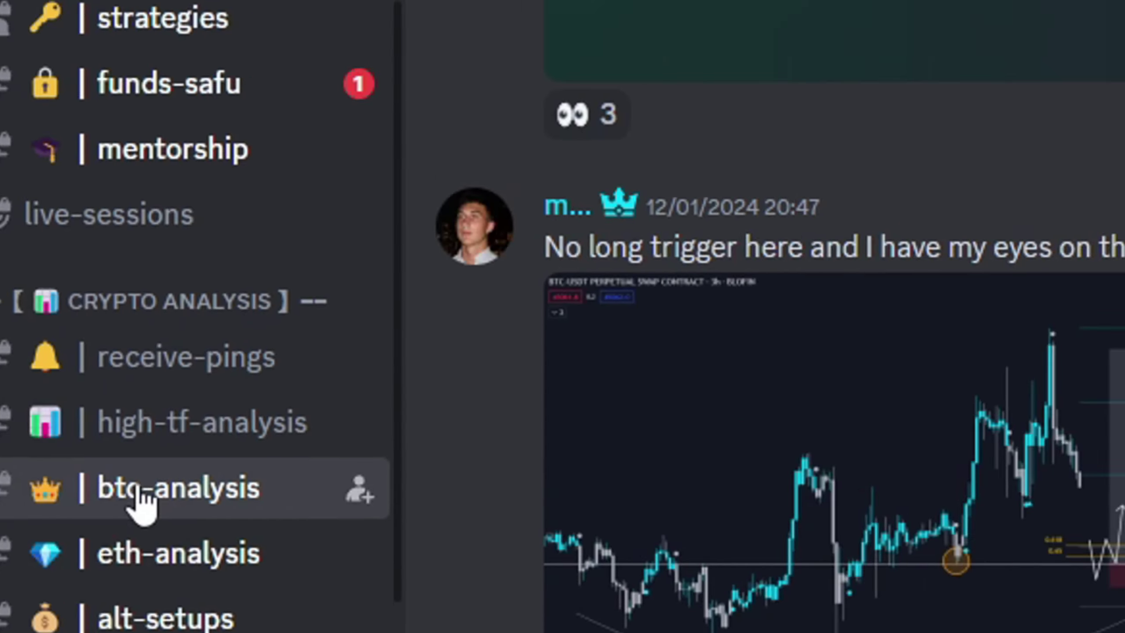
scroll(753, 355, "up", 10)
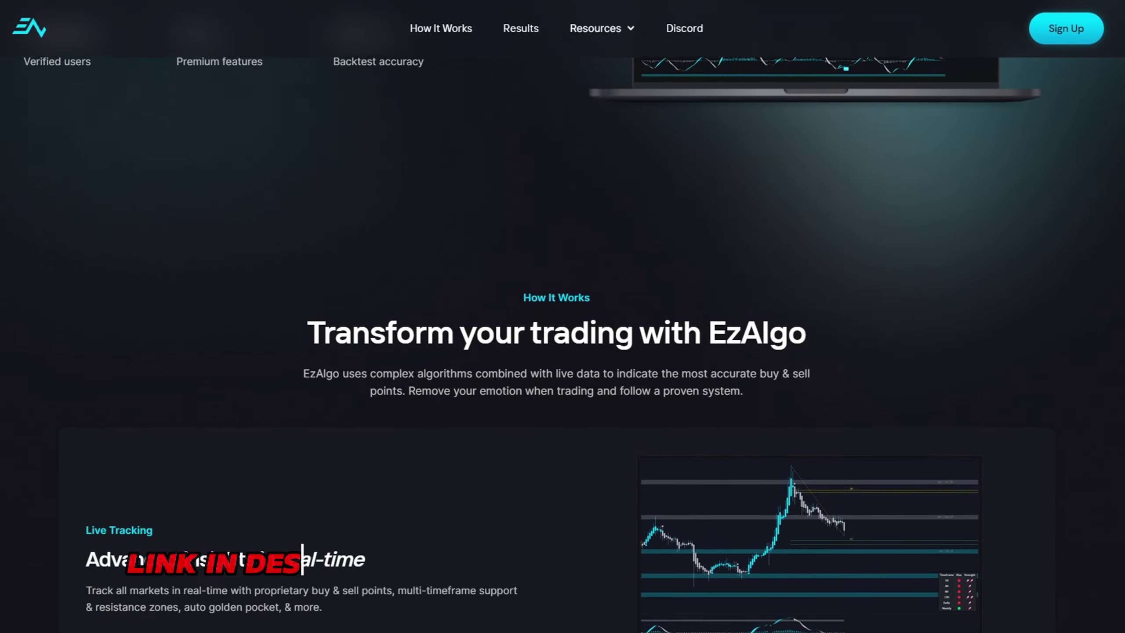
scroll(563, 337, "down", 3)
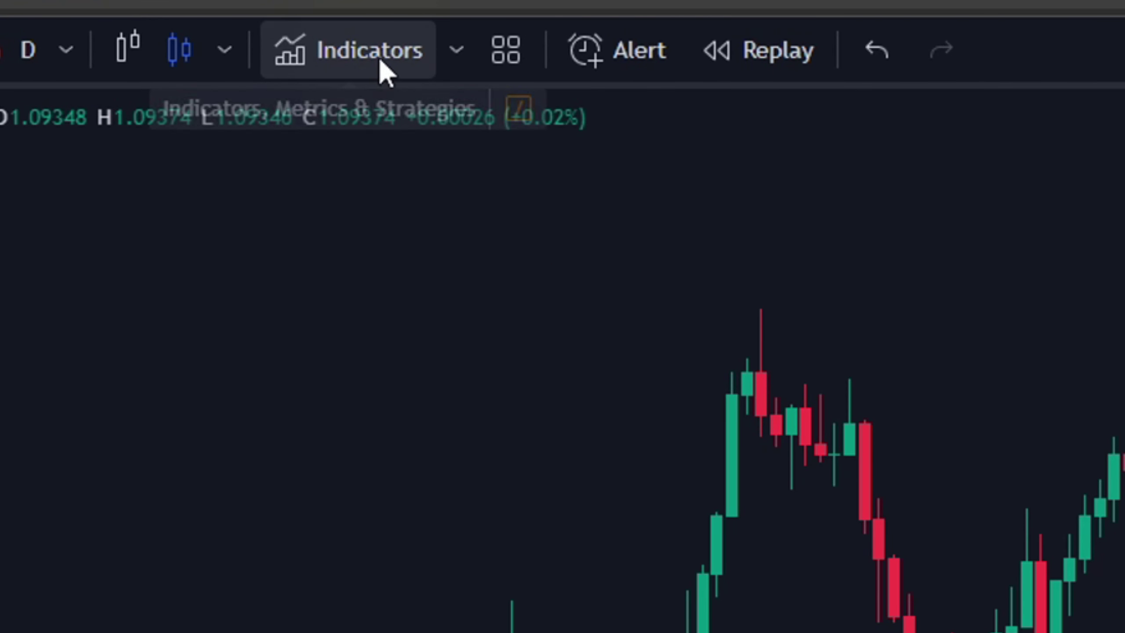
Step: Add 'Revolution magic line RMA' from indicator search and pan to the latest bars
left_click(379, 57)
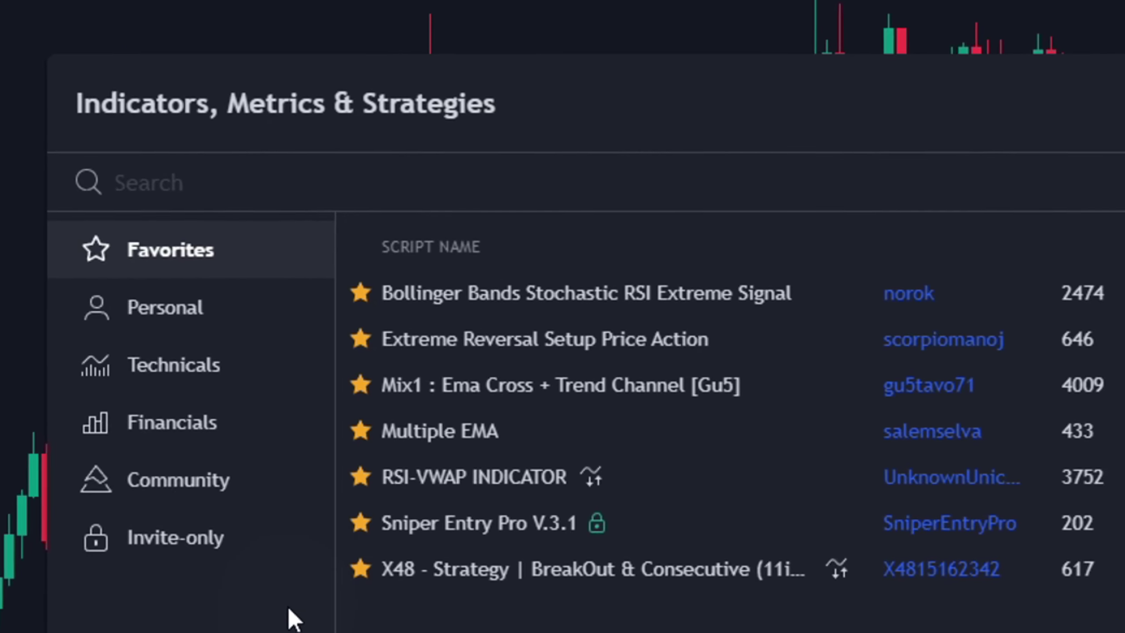
type("Revolution magic line RMA")
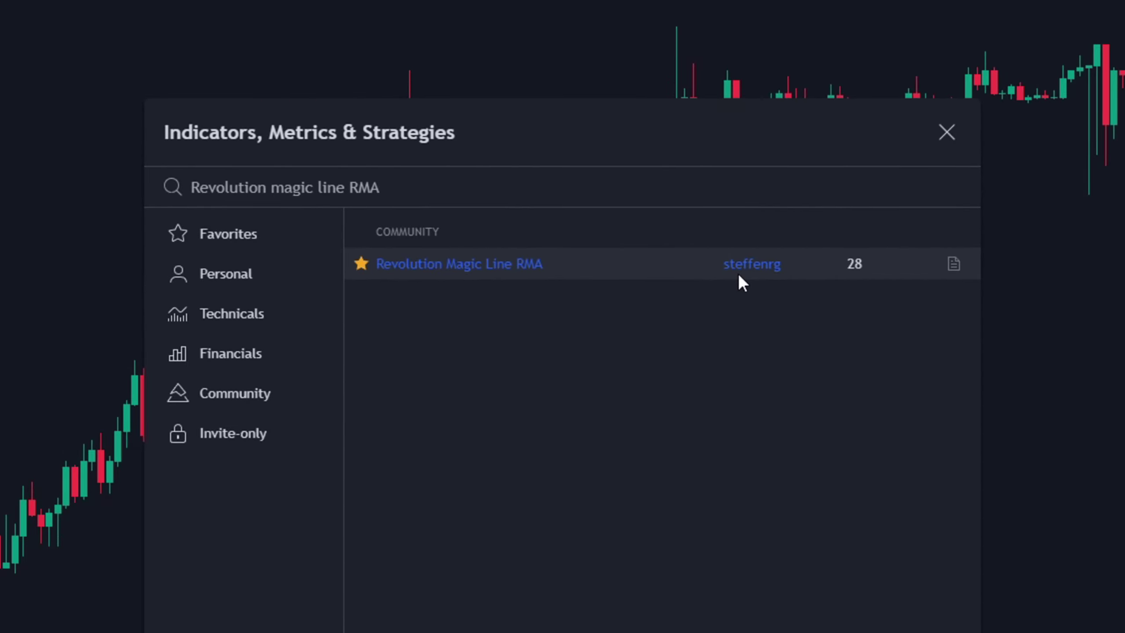
left_click(731, 273)
left_click(945, 133)
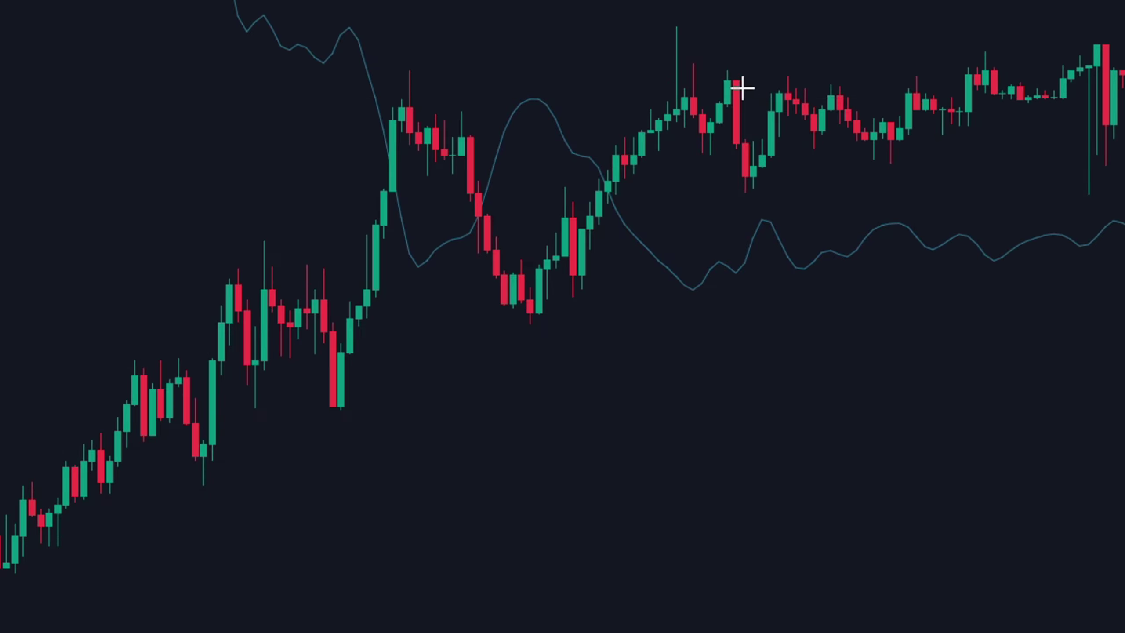
left_click_drag(1011, 258, 919, 316)
left_click_drag(921, 427, 969, 425)
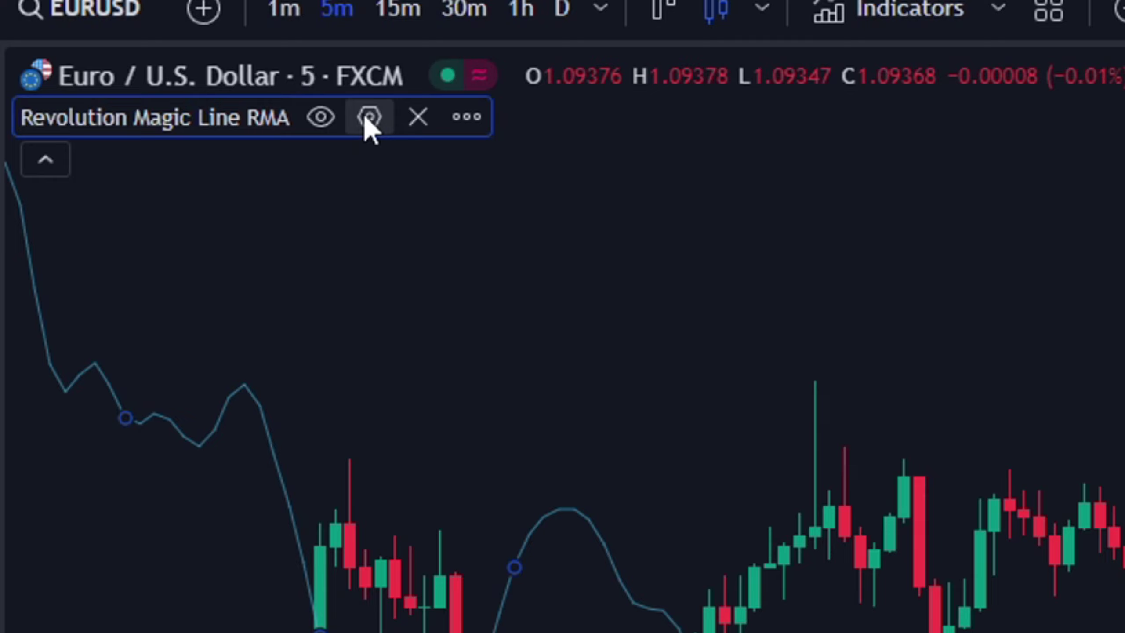
Step: Set the RMA Length to 110 with a white, second-thickness Plot line and apply
left_click(368, 119)
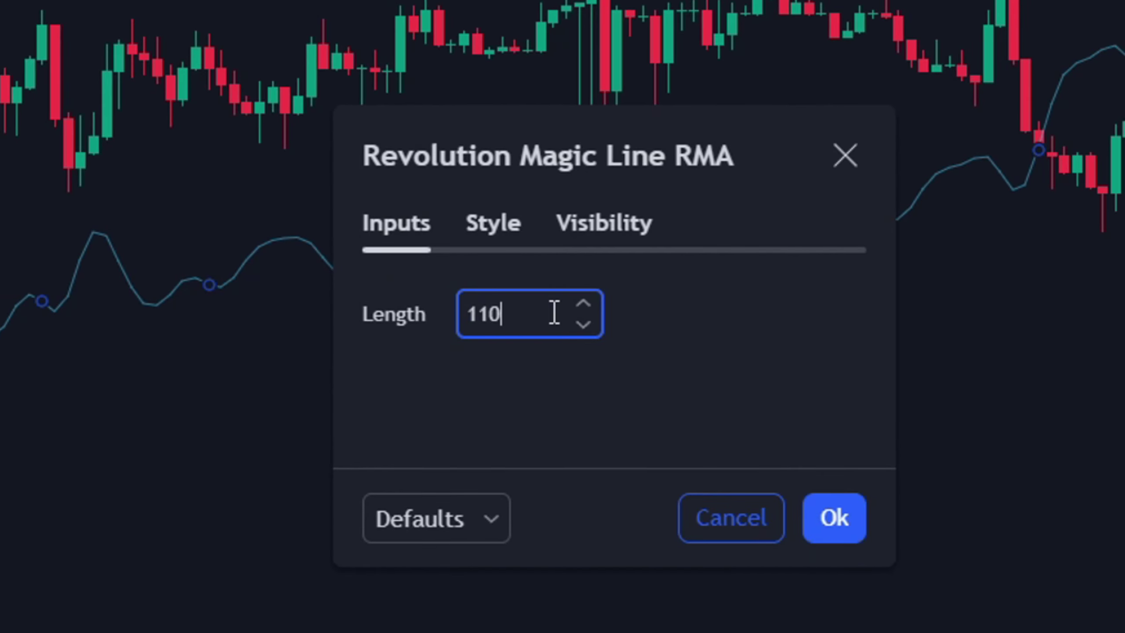
left_click(493, 224)
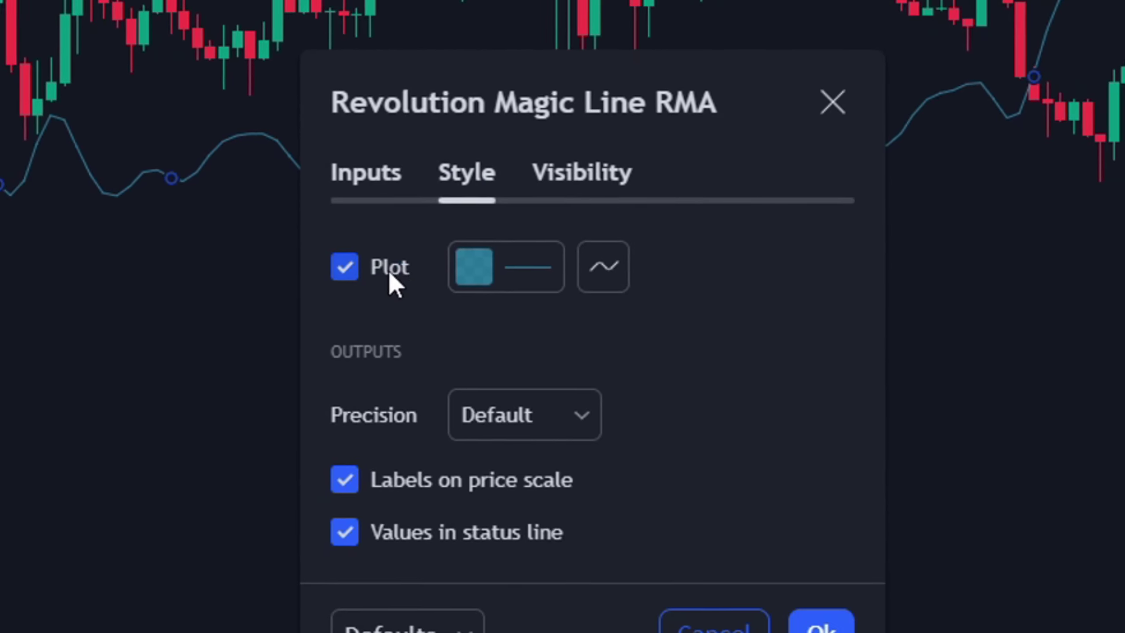
left_click(472, 257)
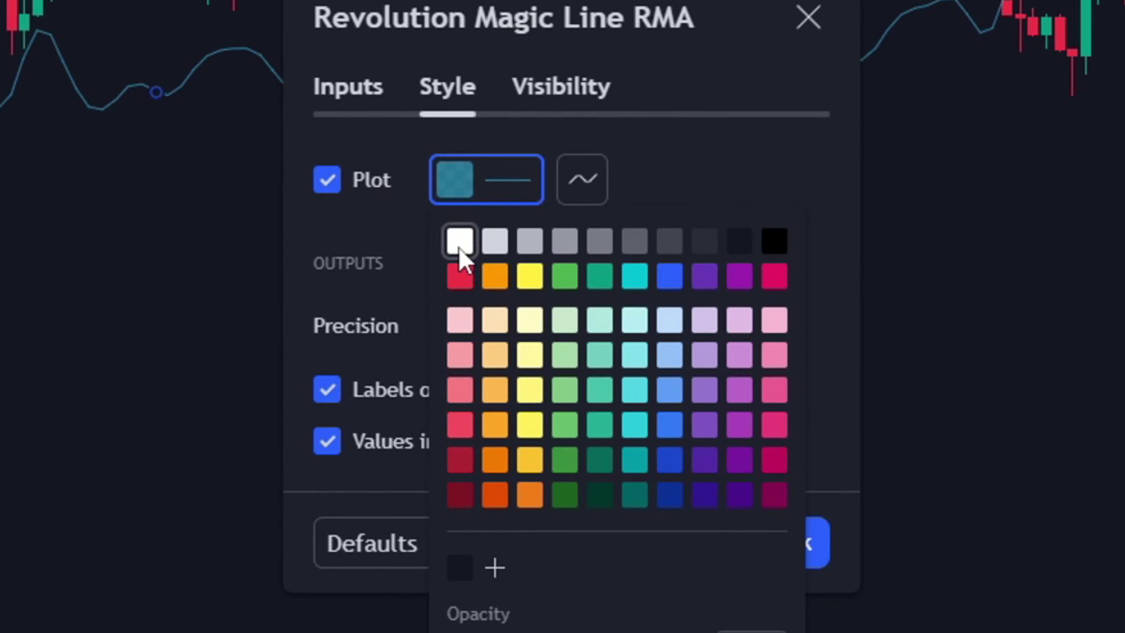
left_click(515, 203)
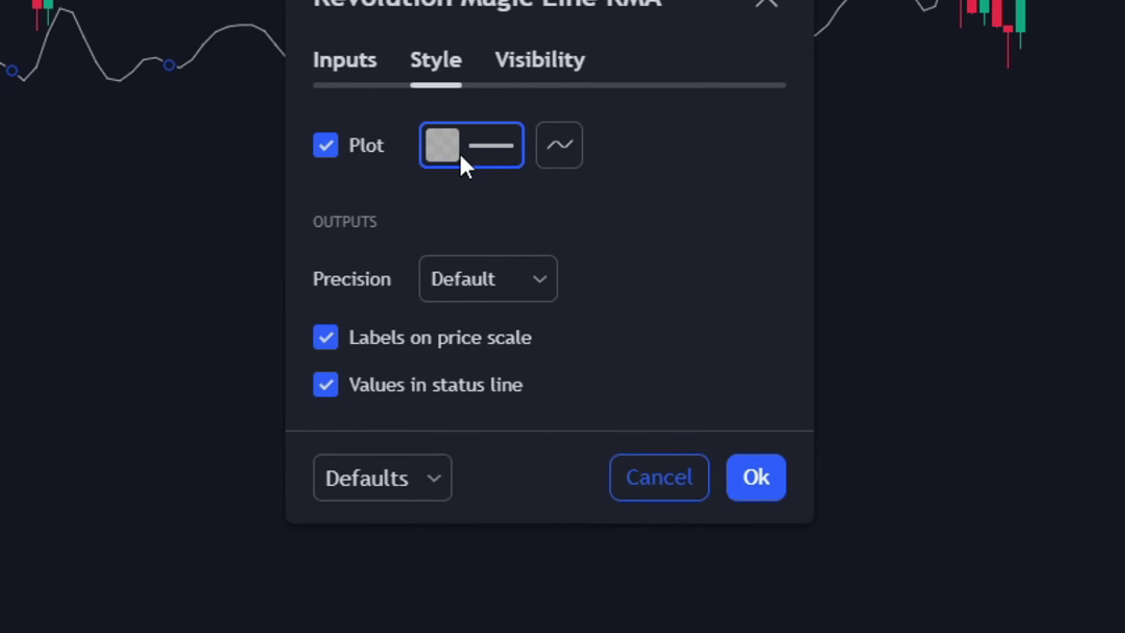
left_click(471, 195)
left_click(567, 509)
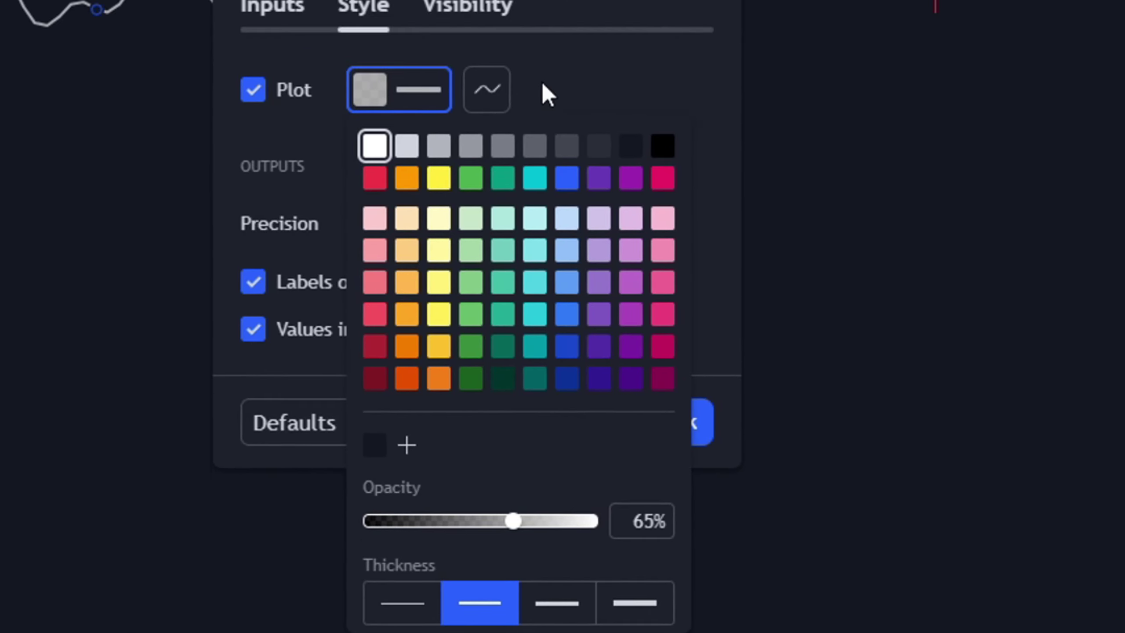
left_click(593, 4)
left_click(660, 355)
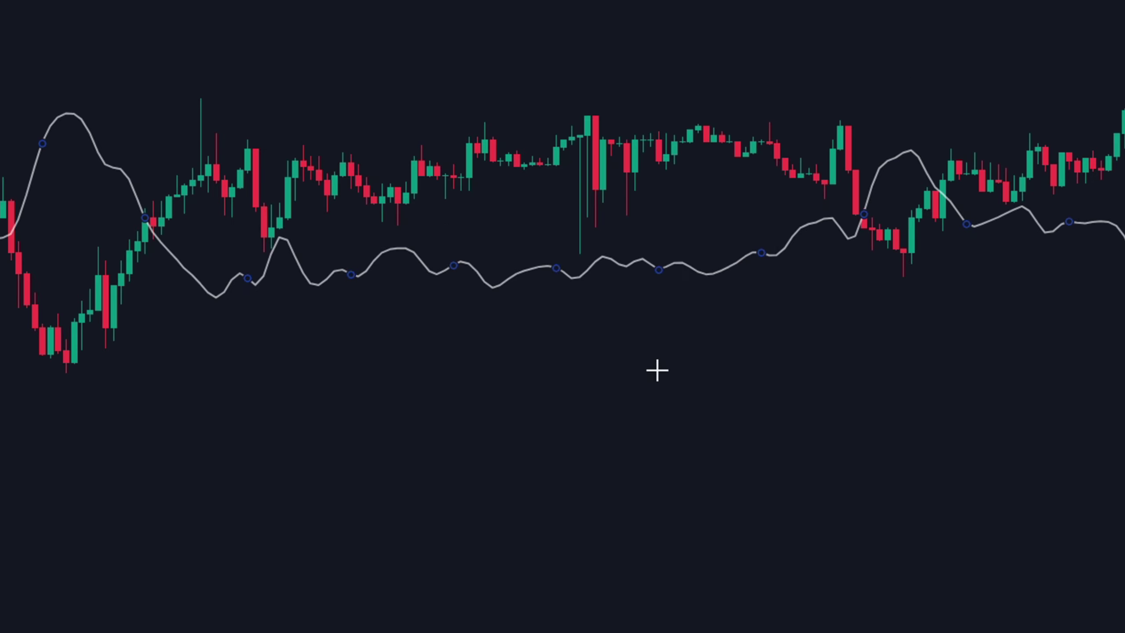
left_click(926, 301)
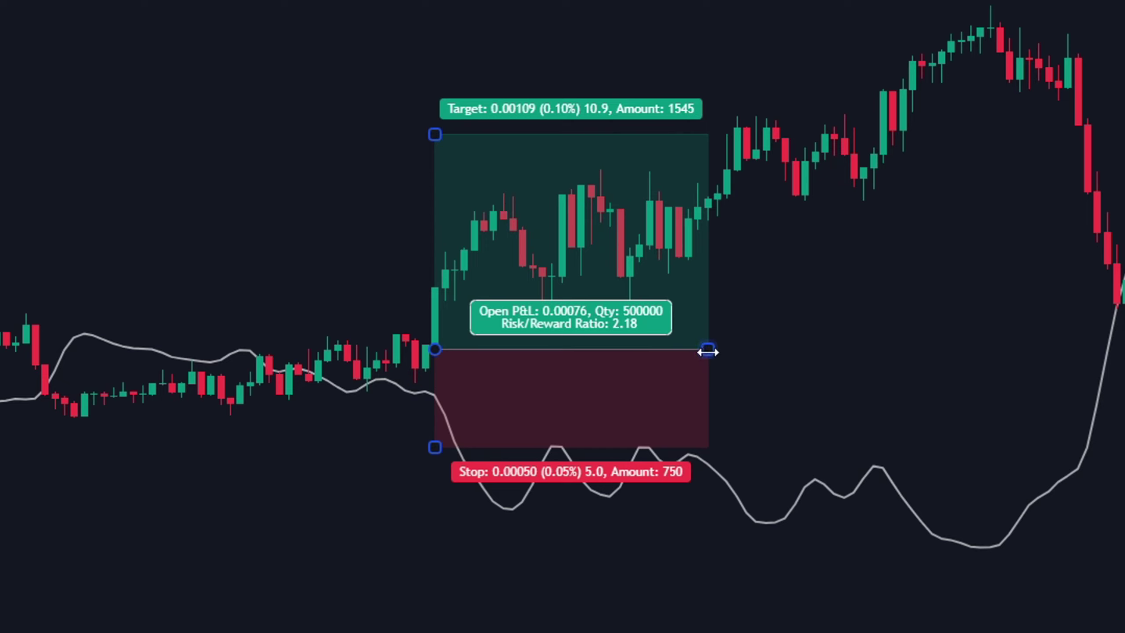
Step: Widen the long position box rightward and draw an orange loop and check mark at entry
left_click_drag(708, 350, 815, 349)
left_click_drag(421, 314, 409, 397)
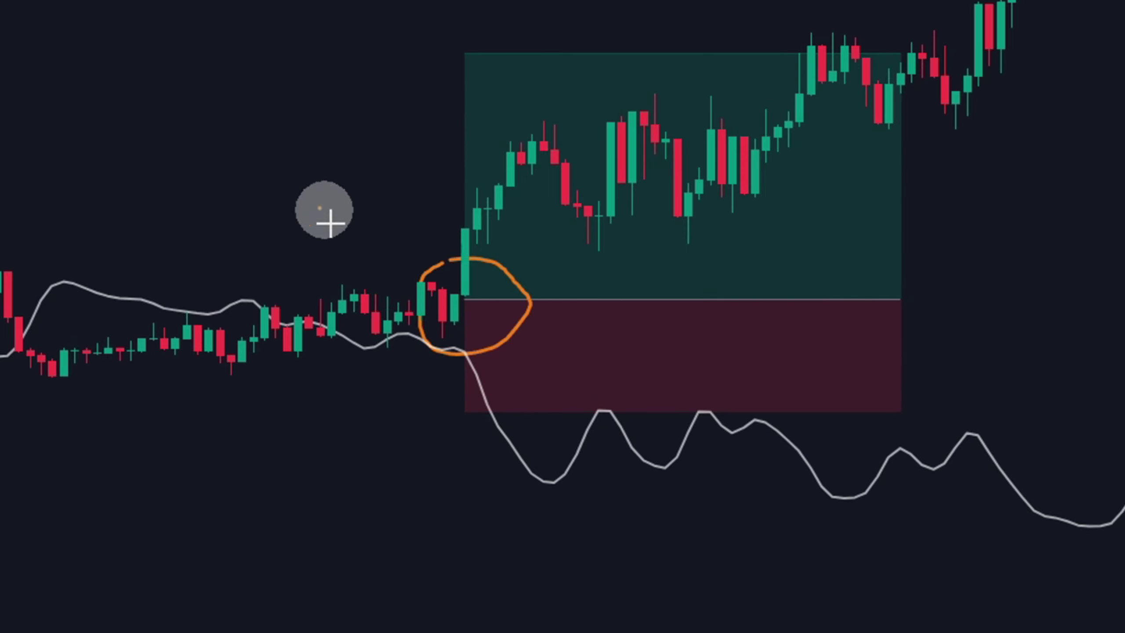
left_click_drag(330, 222, 499, 172)
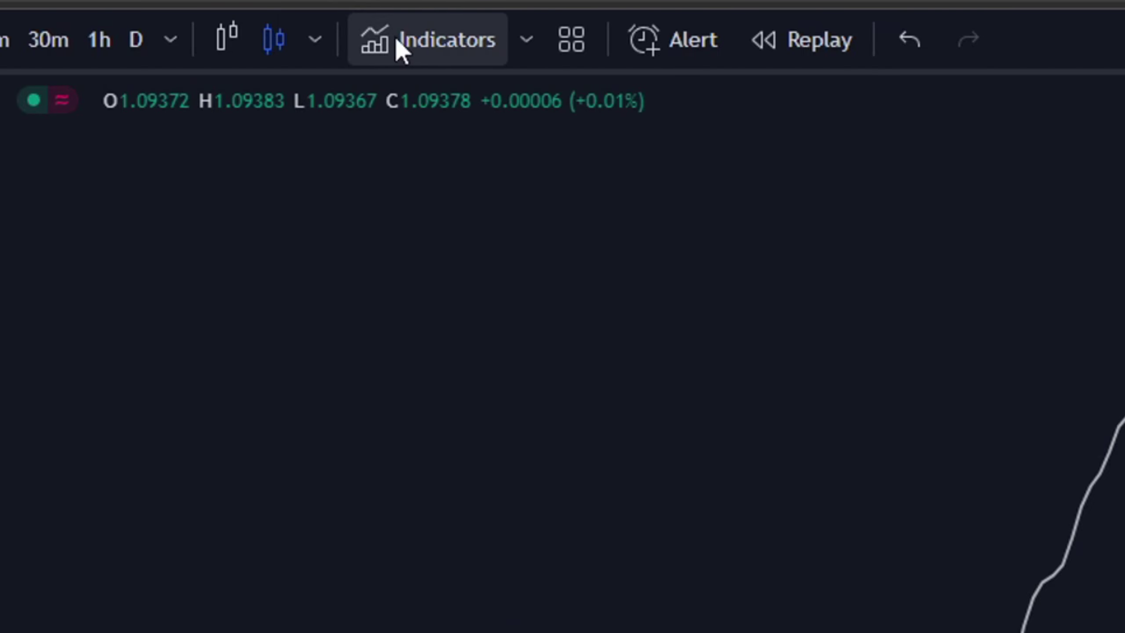
Step: Search 'Volatility Oscillator', star it, and add it to the chart in its own pane
left_click(489, 55)
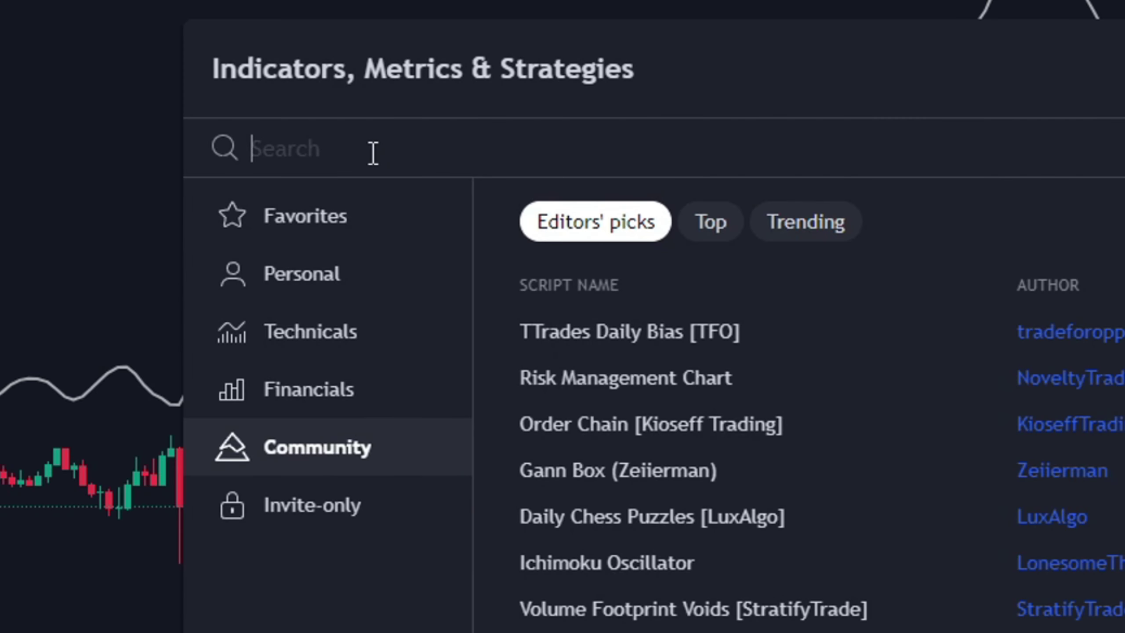
type("Volatility")
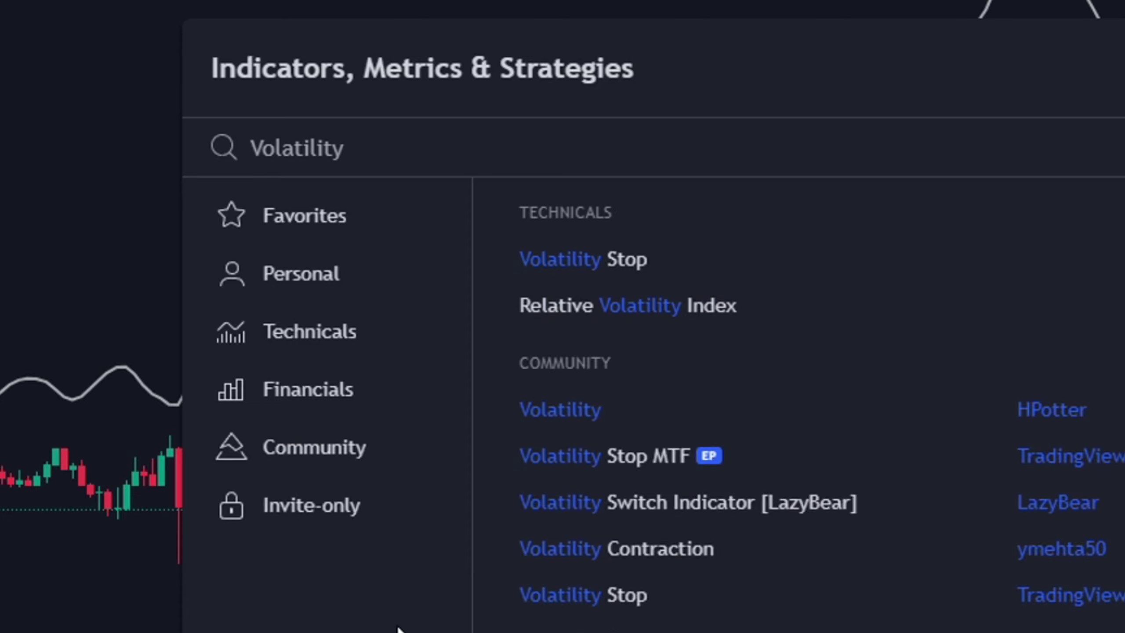
type(" Oscillator")
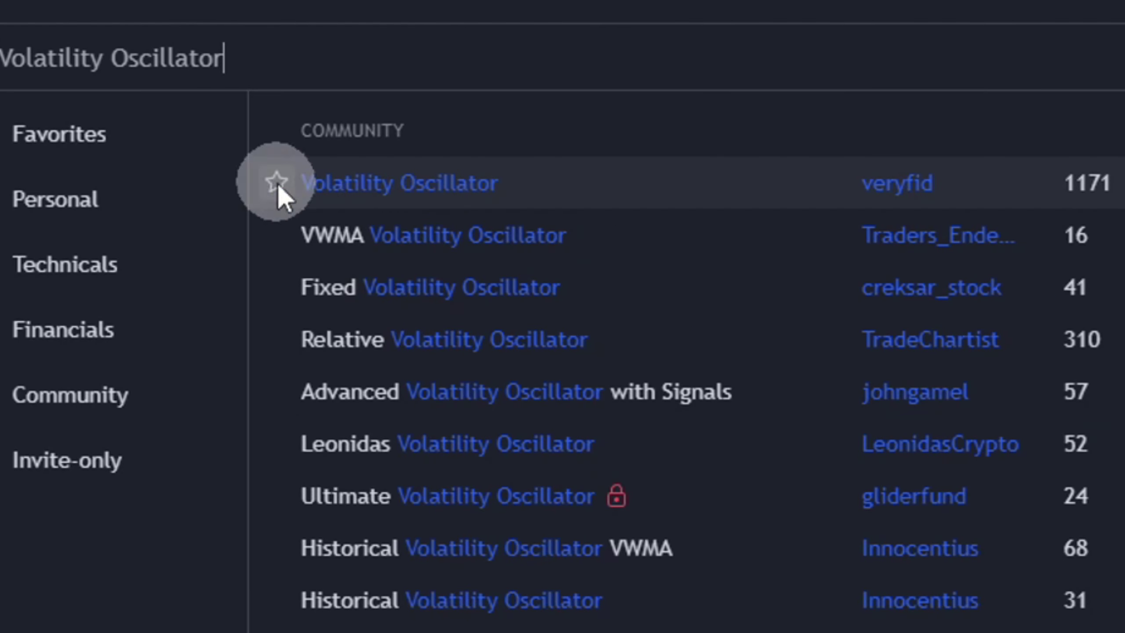
left_click(571, 195)
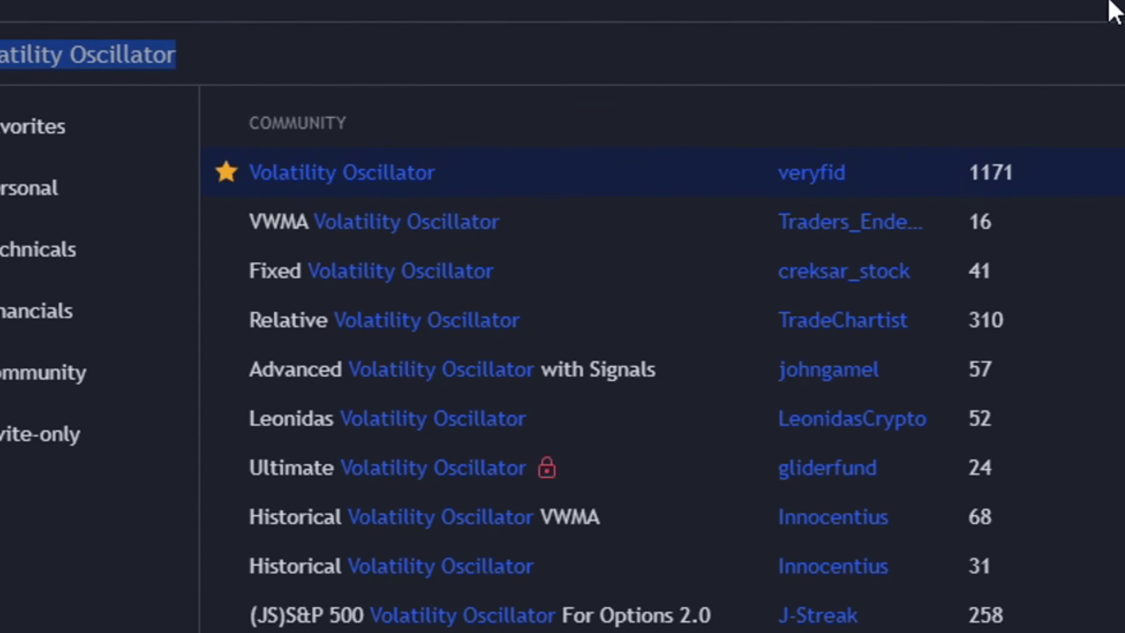
left_click(1120, 13)
left_click_drag(722, 292, 720, 258)
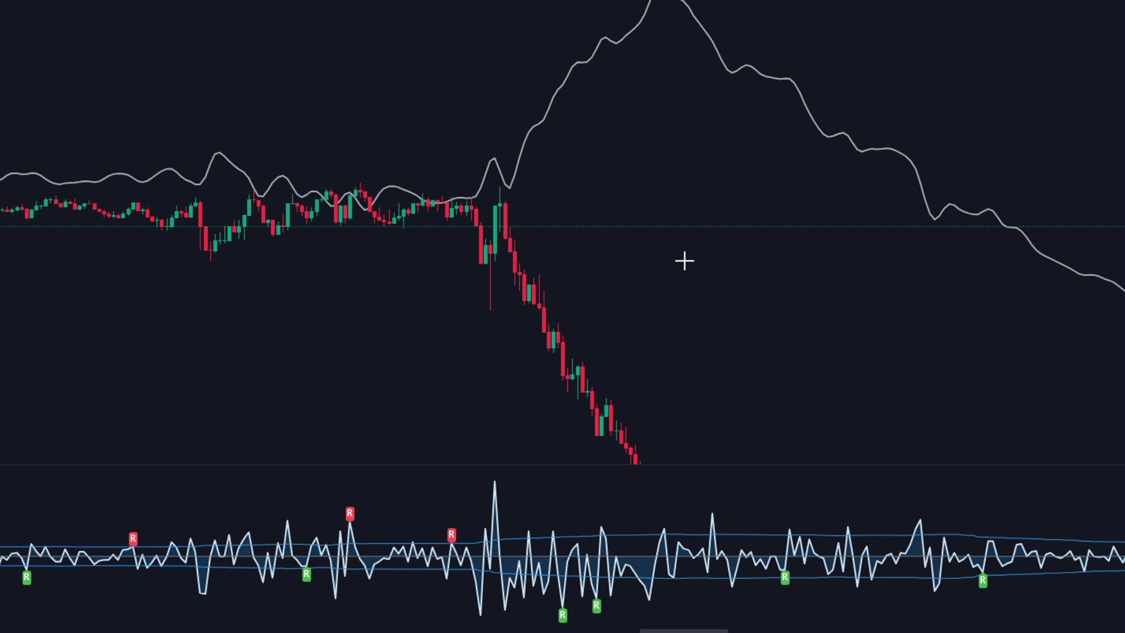
mouse_move(43, 445)
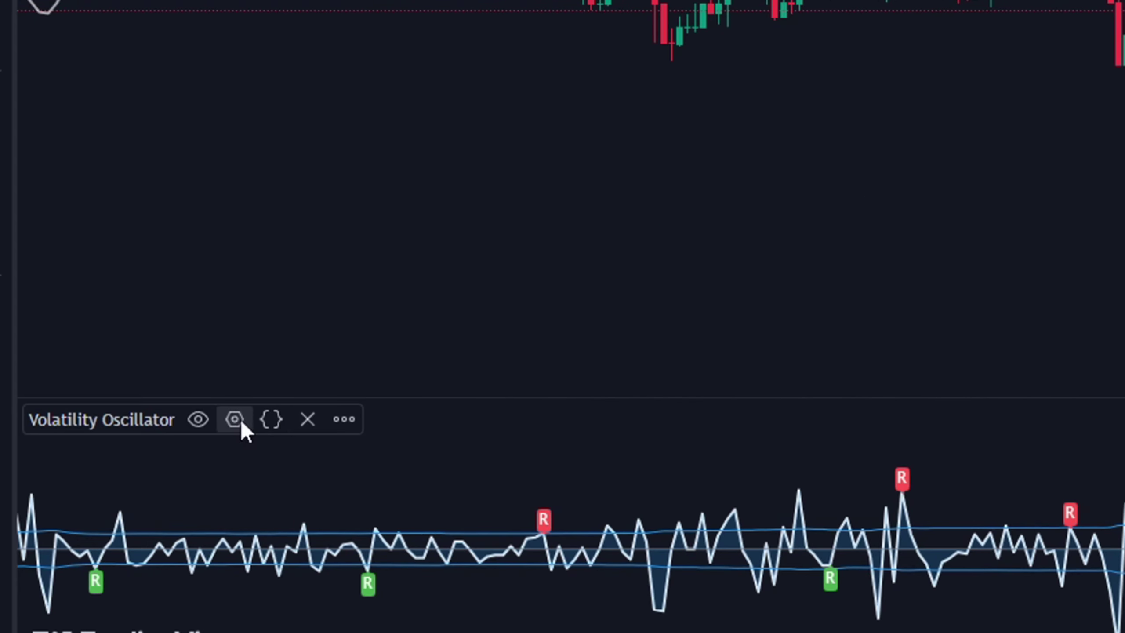
left_click(235, 419)
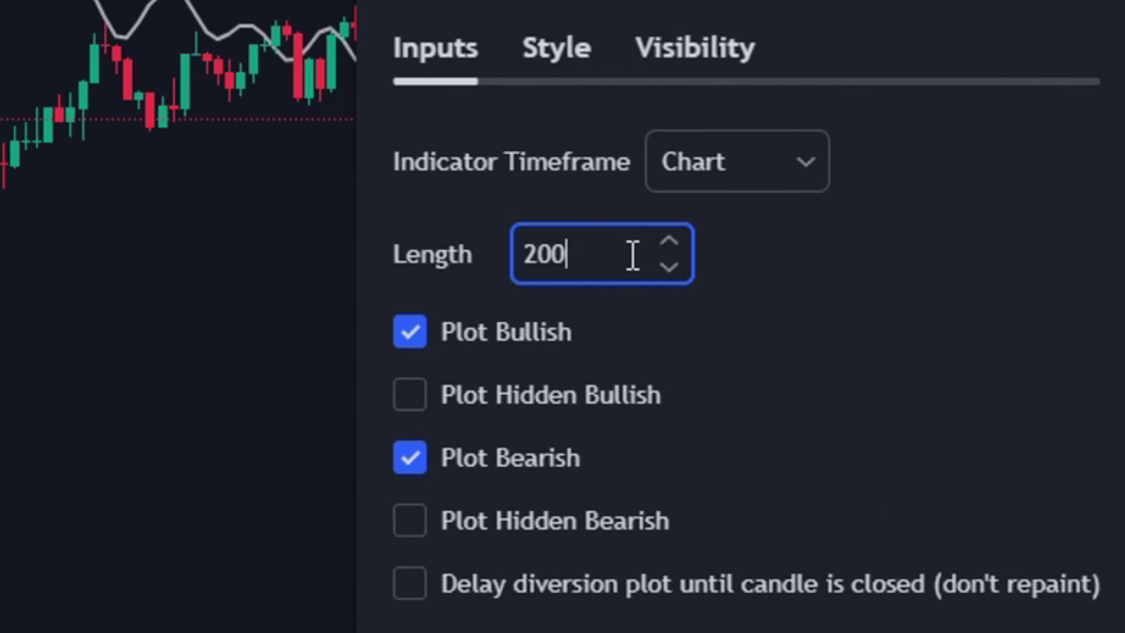
Step: Enter 200 as the Volatility Oscillator Length and confirm with OK
left_click(636, 286)
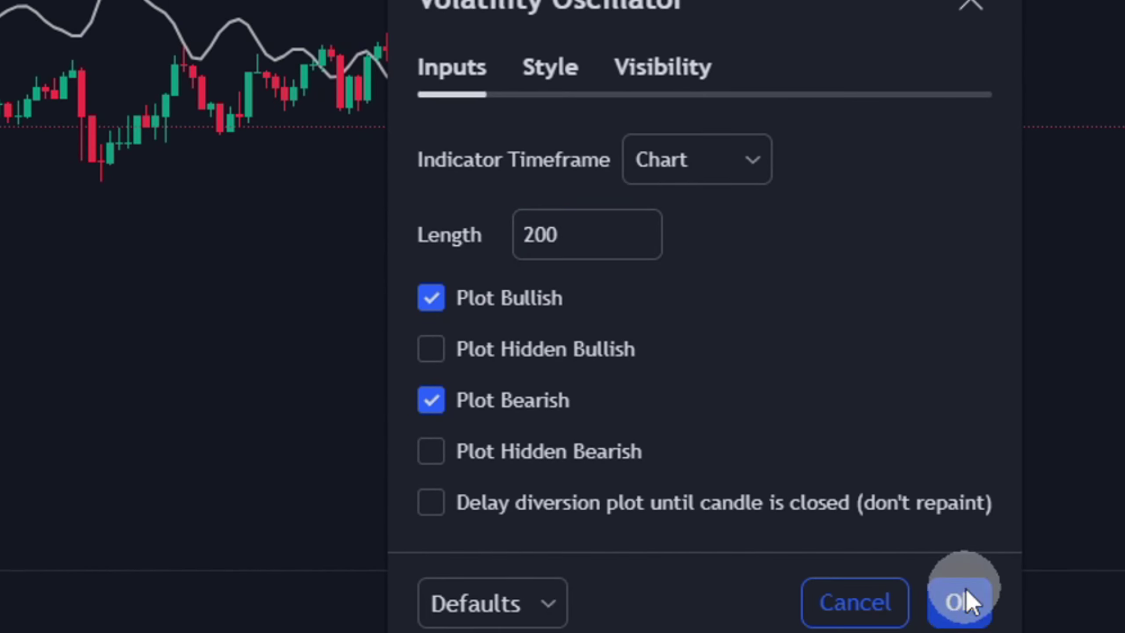
left_click(965, 600)
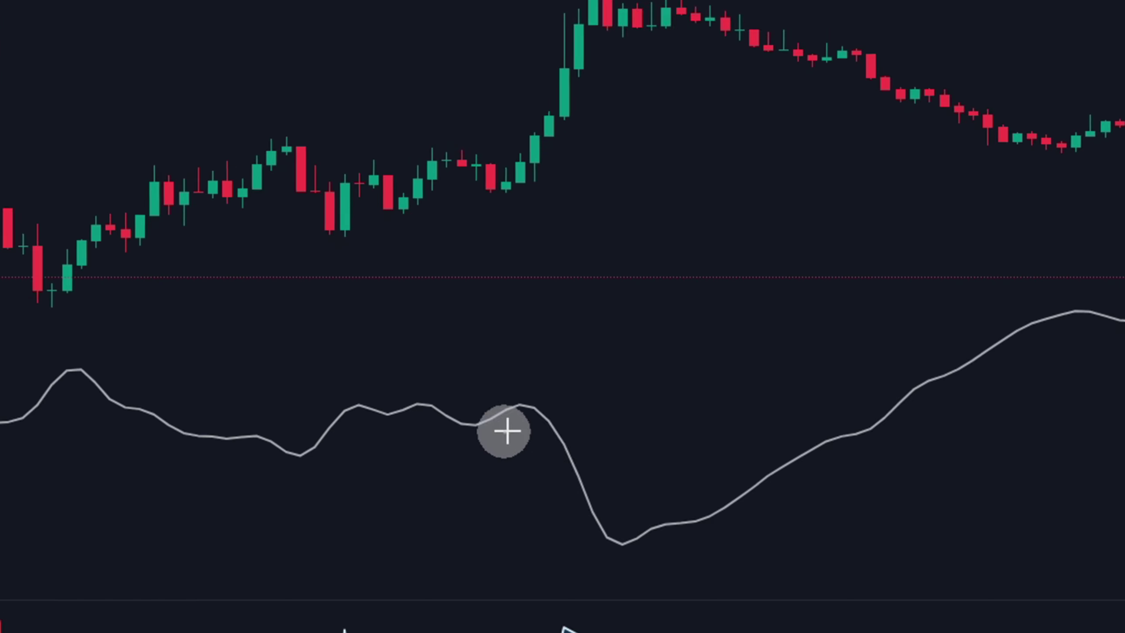
Step: Sketch orange marks on the chart and the green R signal, then raise the long position's profit target
mouse_move(352, 457)
left_mouse_down()
mouse_move(727, 410)
mouse_move(742, 447)
left_mouse_up()
left_click_drag(483, 416, 539, 467)
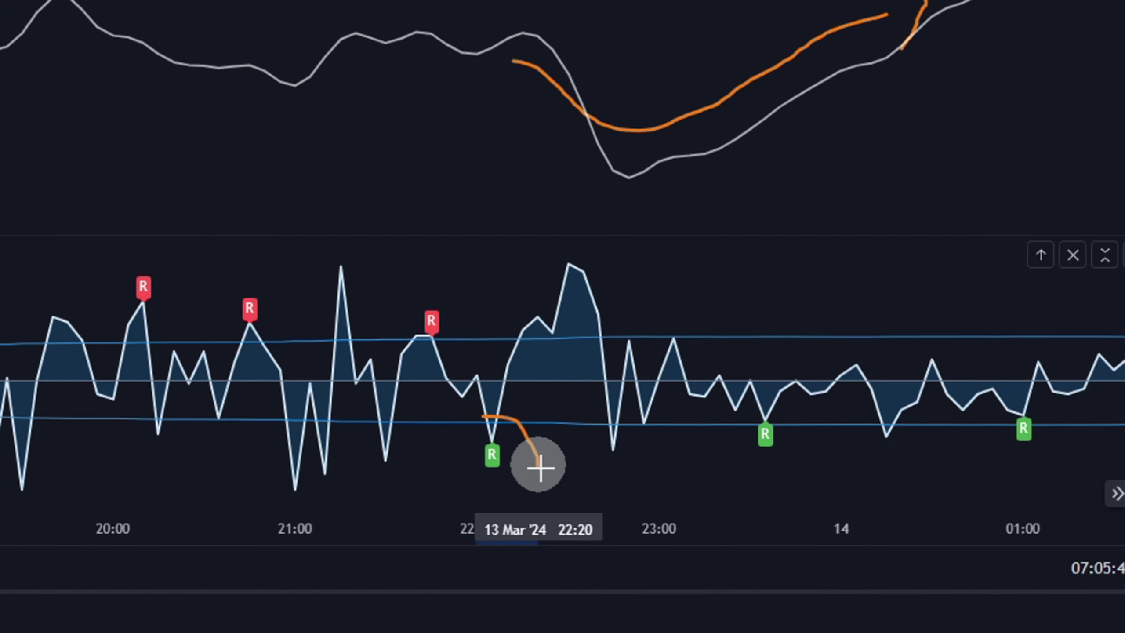
left_click_drag(620, 183, 638, 163)
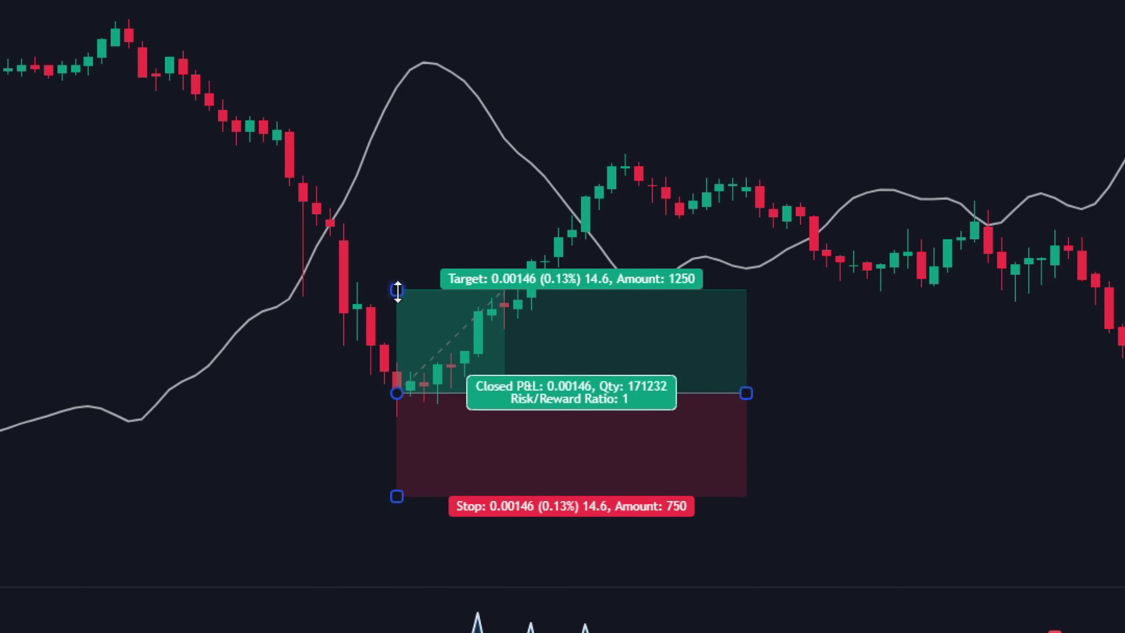
left_click_drag(397, 290, 467, 229)
key("Escape")
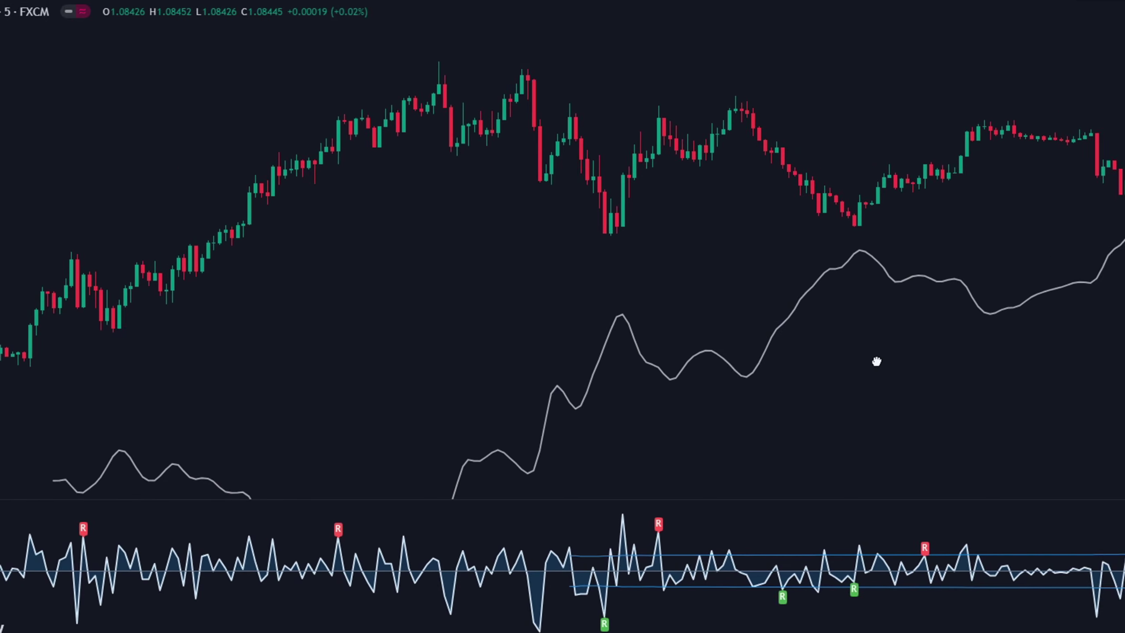
Step: Trace the rising indicator line in orange and draw arrows over the price action
left_click(494, 456)
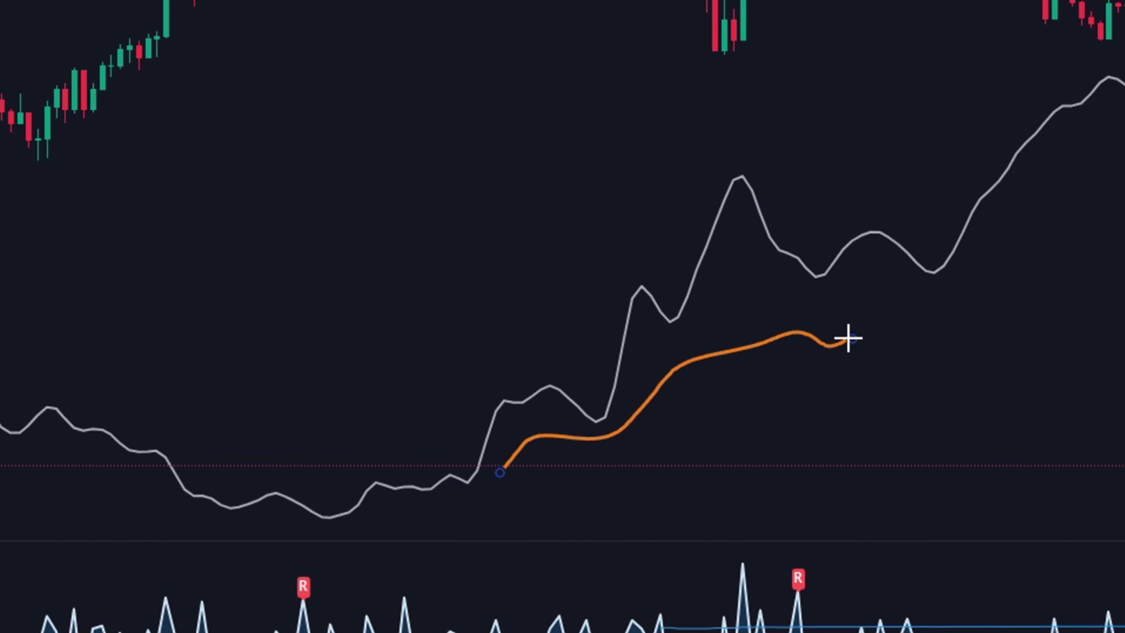
left_click_drag(830, 326, 853, 380)
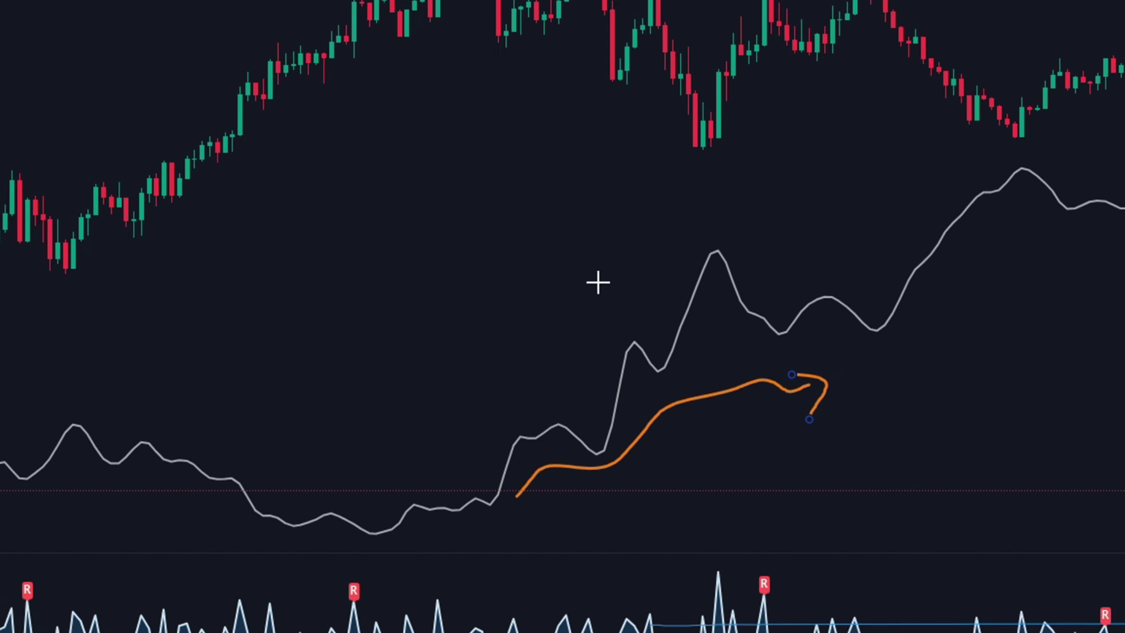
mouse_move(469, 234)
left_mouse_down()
mouse_move(602, 211)
mouse_move(829, 221)
left_mouse_up()
mouse_move(841, 183)
left_mouse_down()
mouse_move(859, 221)
mouse_move(817, 266)
left_mouse_up()
left_click_drag(422, 286, 446, 471)
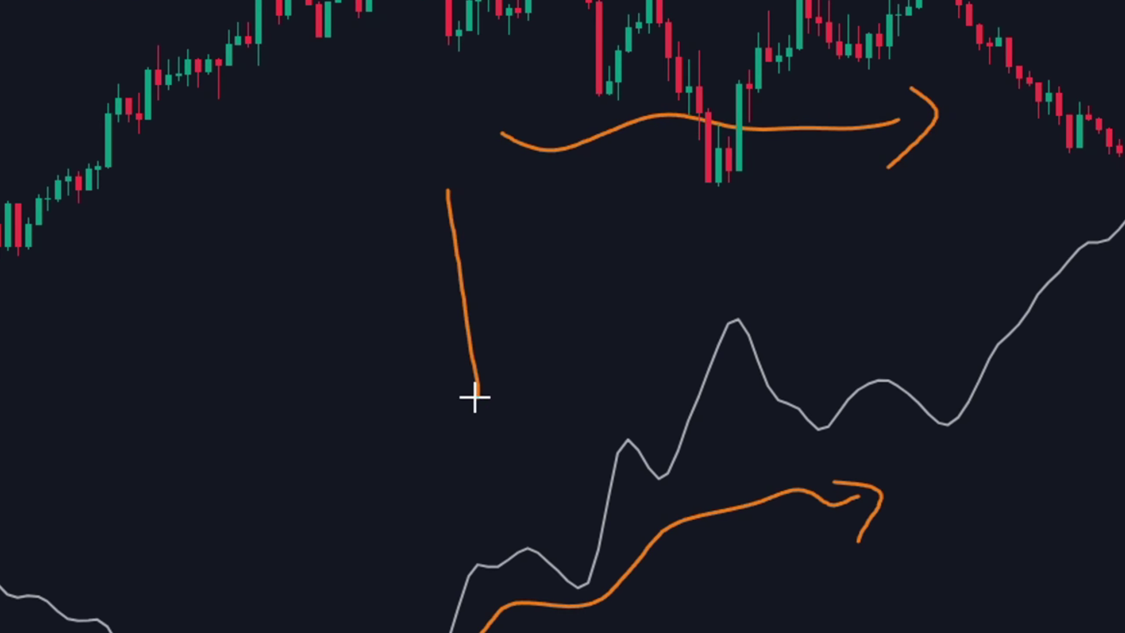
Step: Add vertical connecting strokes and a check mark by the green R, then place a long position at the signal candle
left_click_drag(561, 242, 580, 412)
left_click_drag(662, 221, 681, 363)
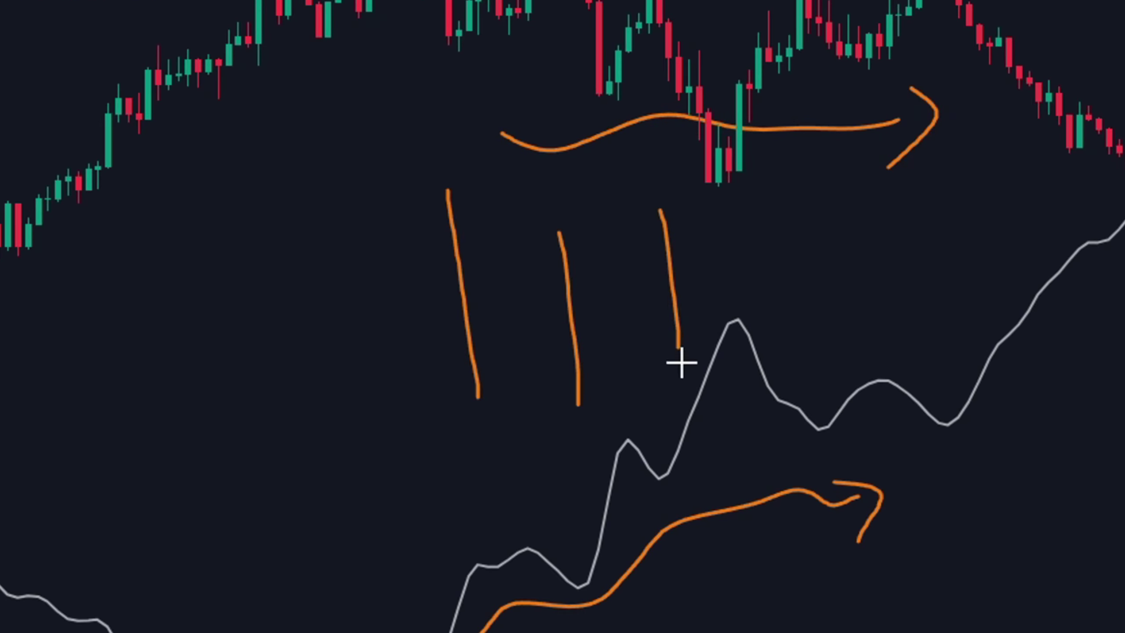
left_click_drag(963, 333, 966, 337)
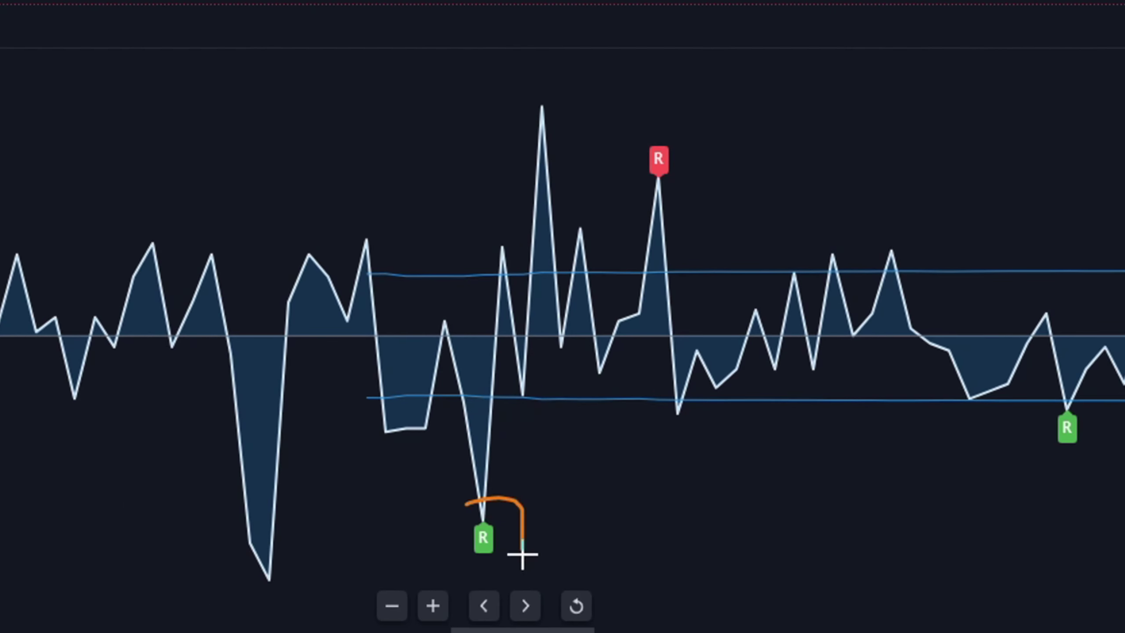
left_click_drag(556, 545, 639, 512)
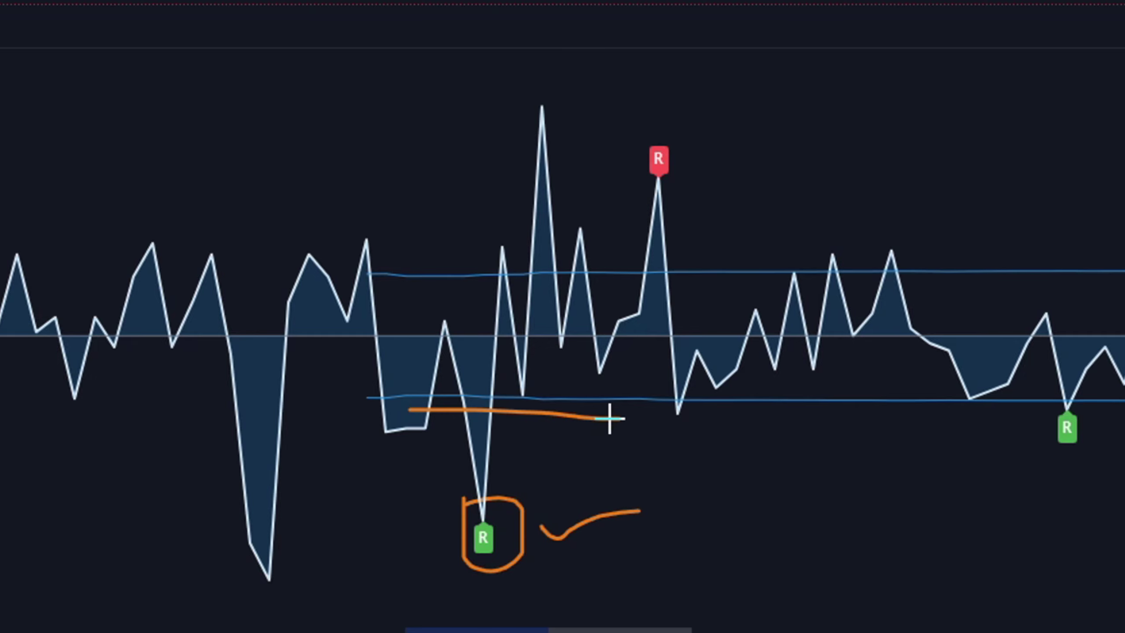
left_click(607, 197)
Step: Raise the long position's target, lower its stop, and add an orange annotation stroke
left_click_drag(649, 138, 649, 39)
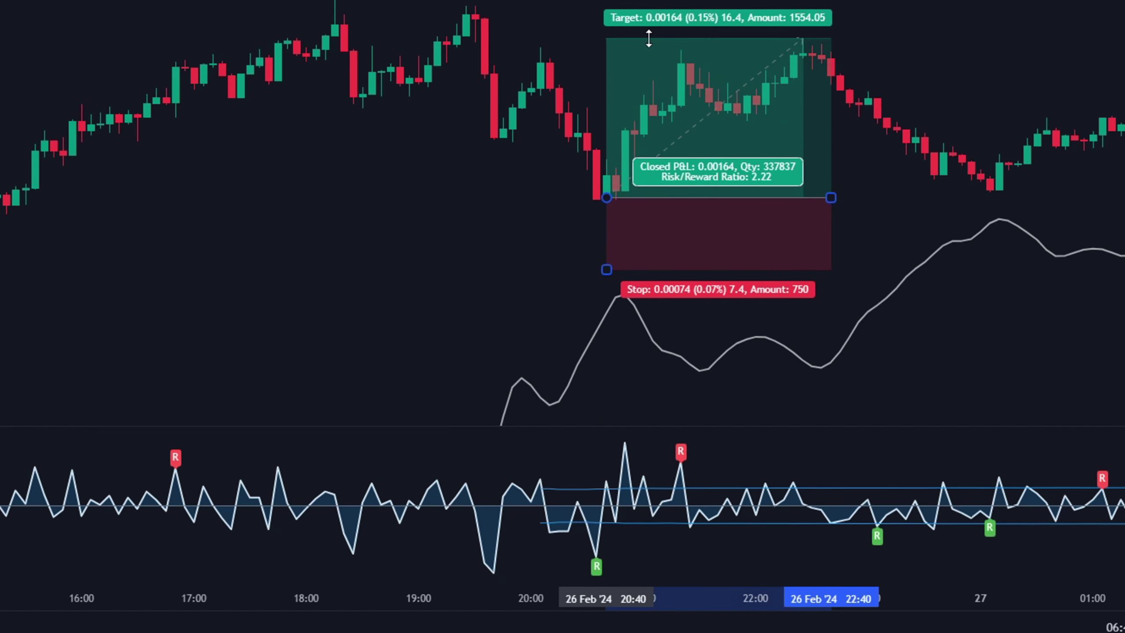
left_click_drag(568, 289, 578, 322)
right_click(998, 177)
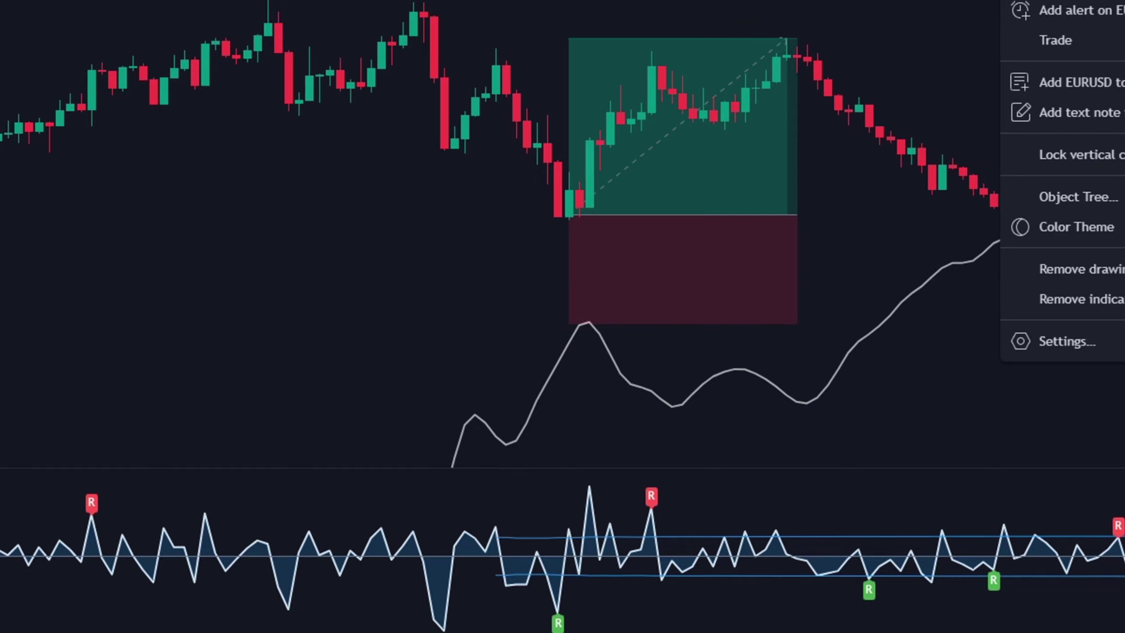
left_click_drag(848, 169, 1002, 137)
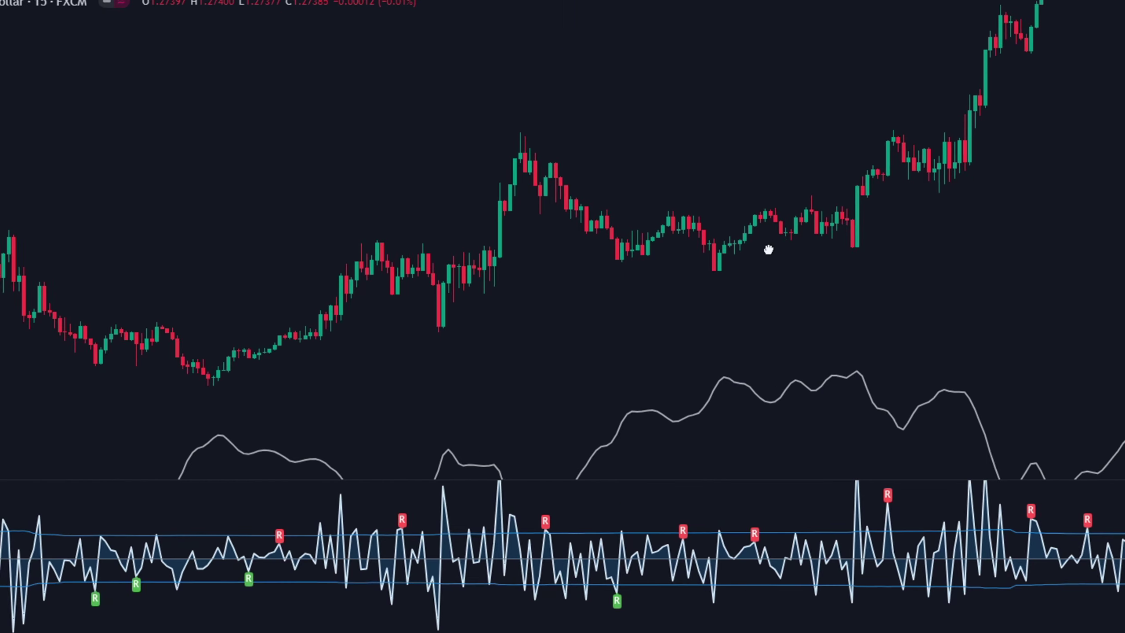
left_click_drag(766, 248, 738, 233)
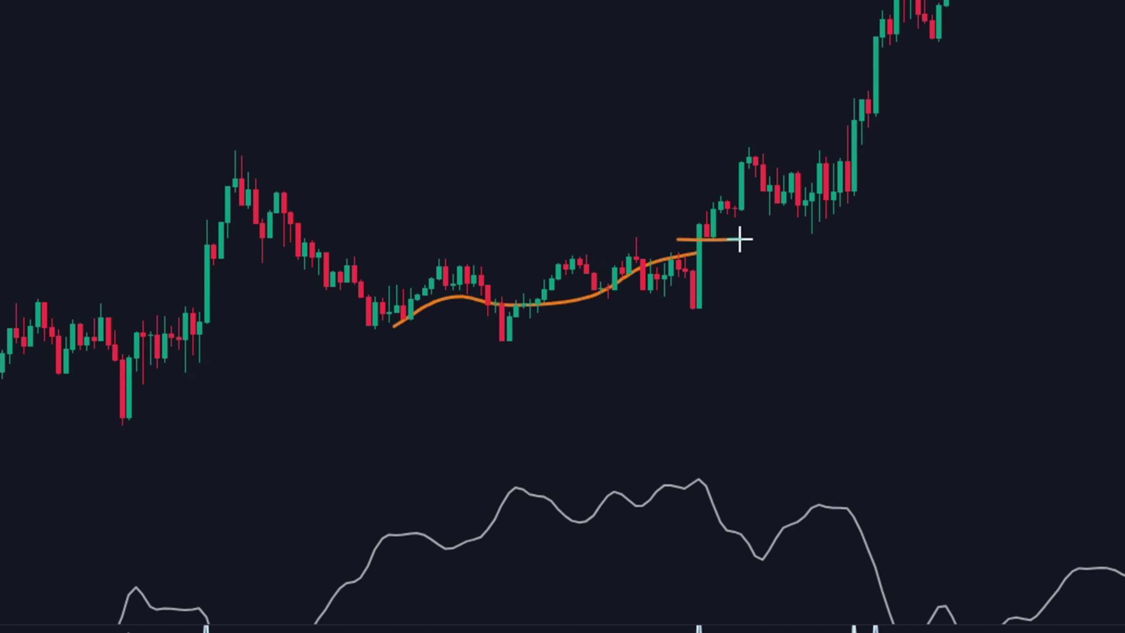
Step: Draw orange vertical strokes and a check mark below the candles
left_click_drag(354, 354, 350, 413)
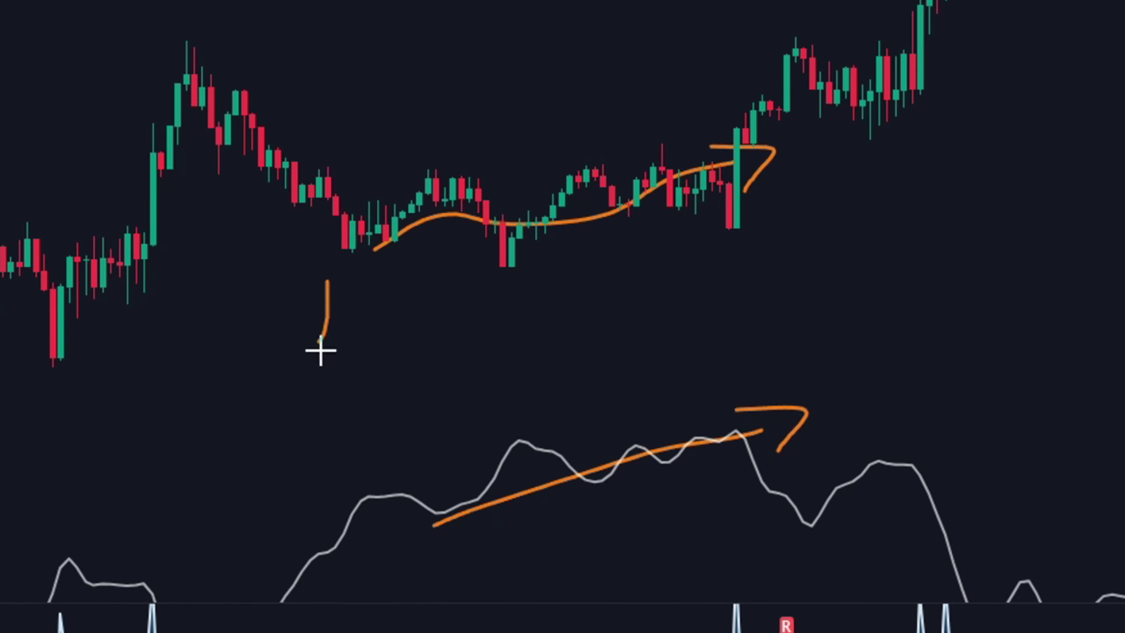
left_click_drag(652, 295, 644, 402)
left_click_drag(729, 270, 745, 348)
left_click_drag(1111, 227, 1111, 227)
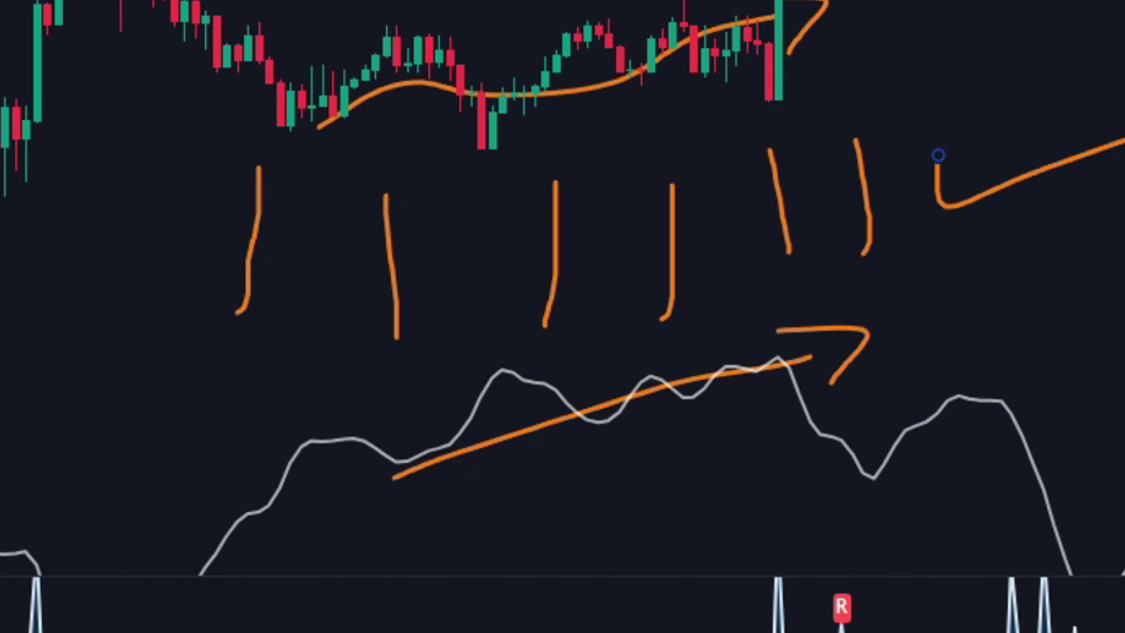
Step: Remove all drawings, enlarge the oscillator pane, circle the green R, and mark its time with a vertical line
right_click(1123, 267)
left_click(1123, 629)
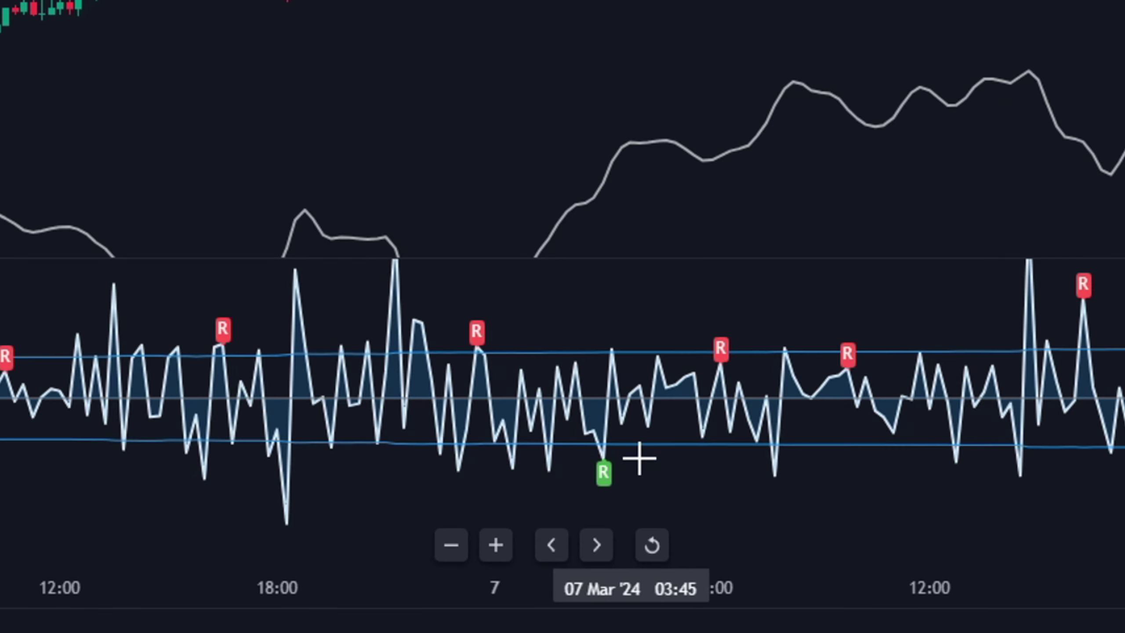
left_click_drag(642, 264, 644, 161)
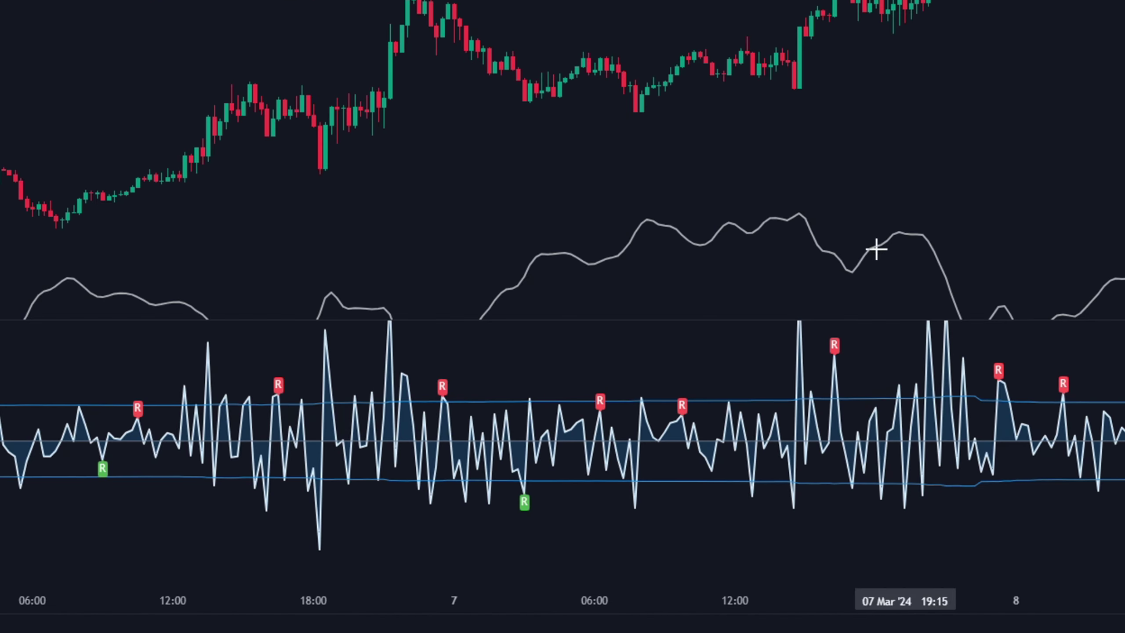
left_click_drag(510, 489, 502, 499)
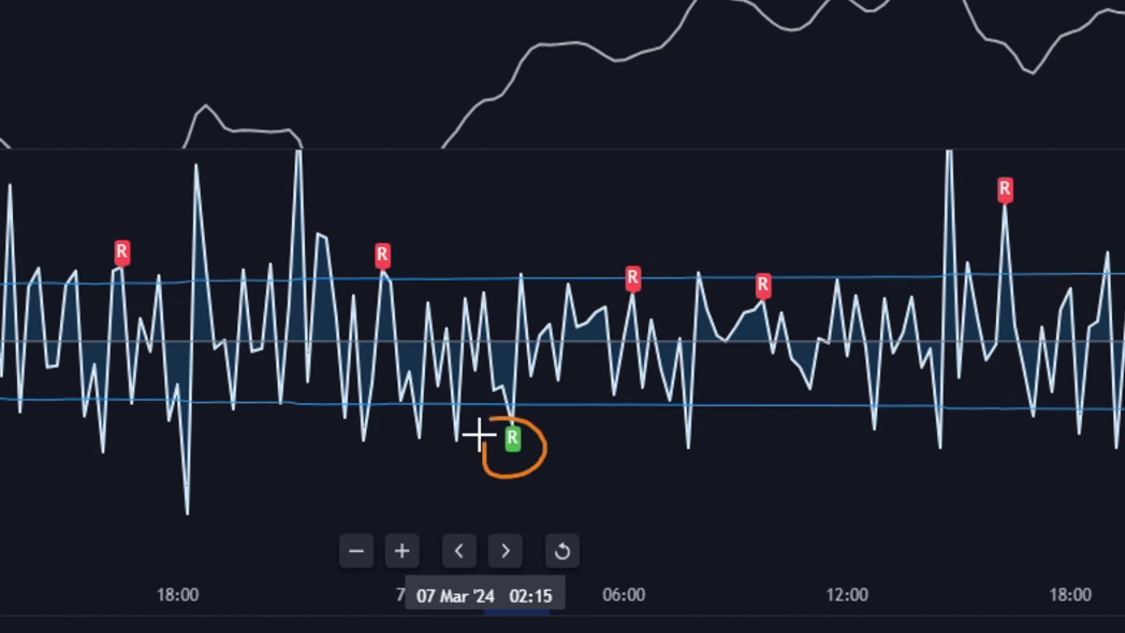
left_click_drag(534, 412, 658, 402)
mouse_move(608, 454)
left_mouse_down()
mouse_move(613, 483)
mouse_move(764, 463)
left_mouse_up()
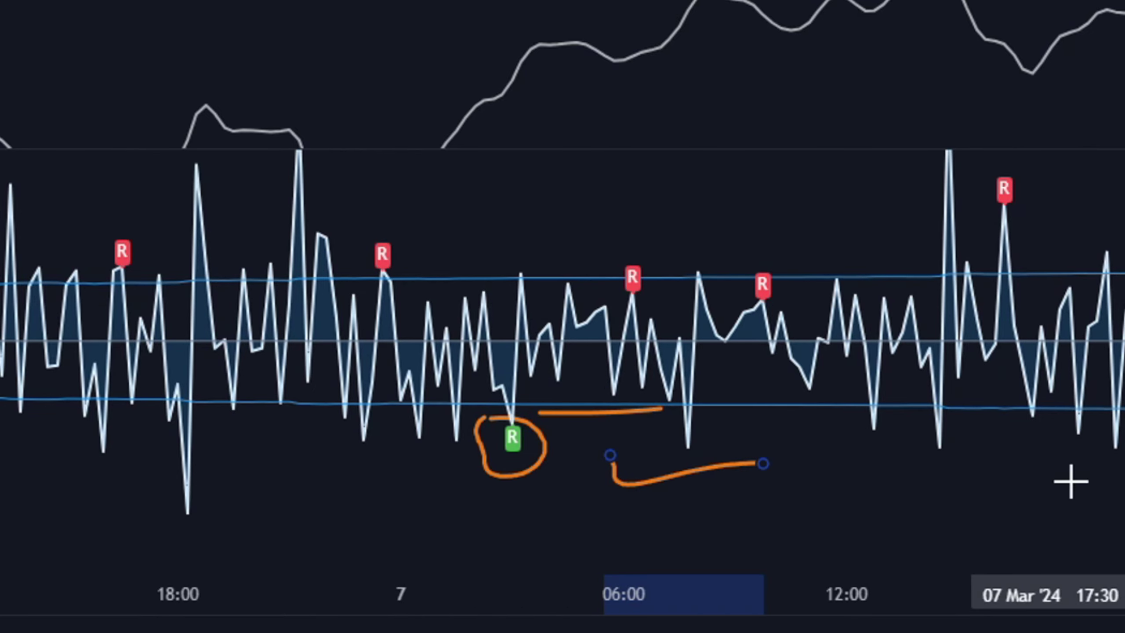
left_click(525, 518)
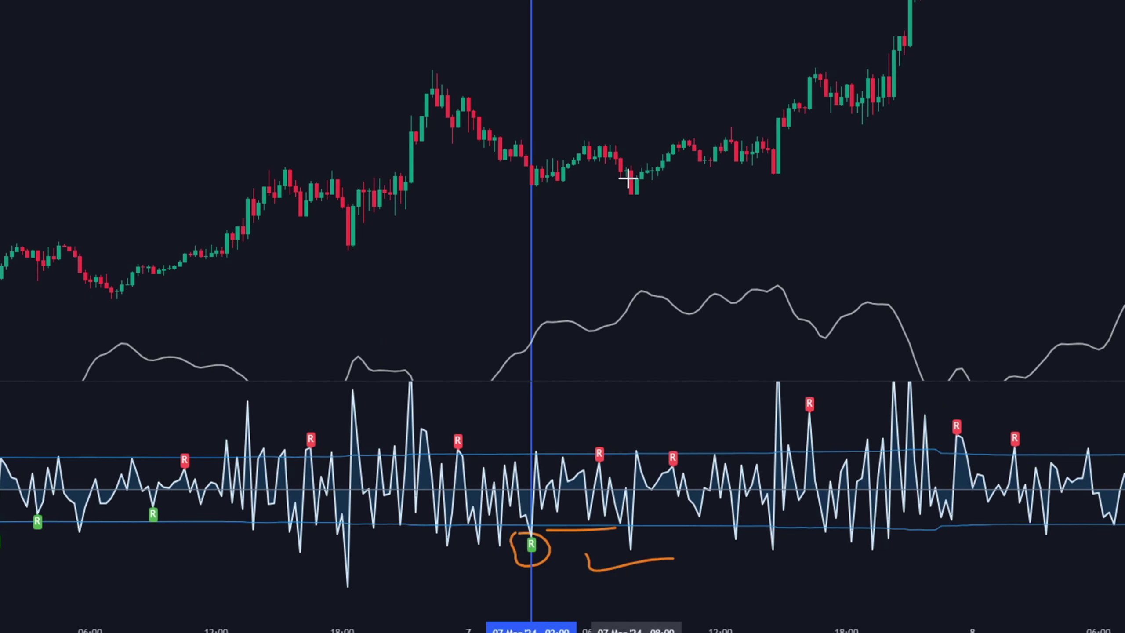
Step: Place a long position at the signal and stretch it until the target is hit at 1.38 risk/reward
left_click(531, 177)
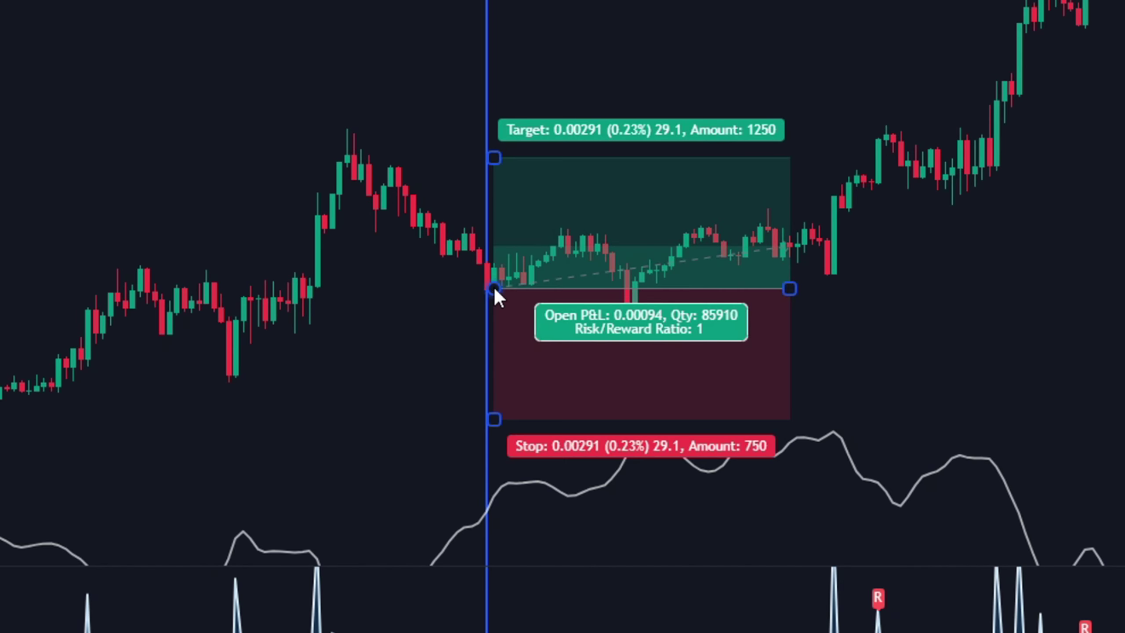
left_click_drag(756, 177, 675, 178)
left_click_drag(539, 74, 539, 44)
left_click_drag(633, 332, 949, 228)
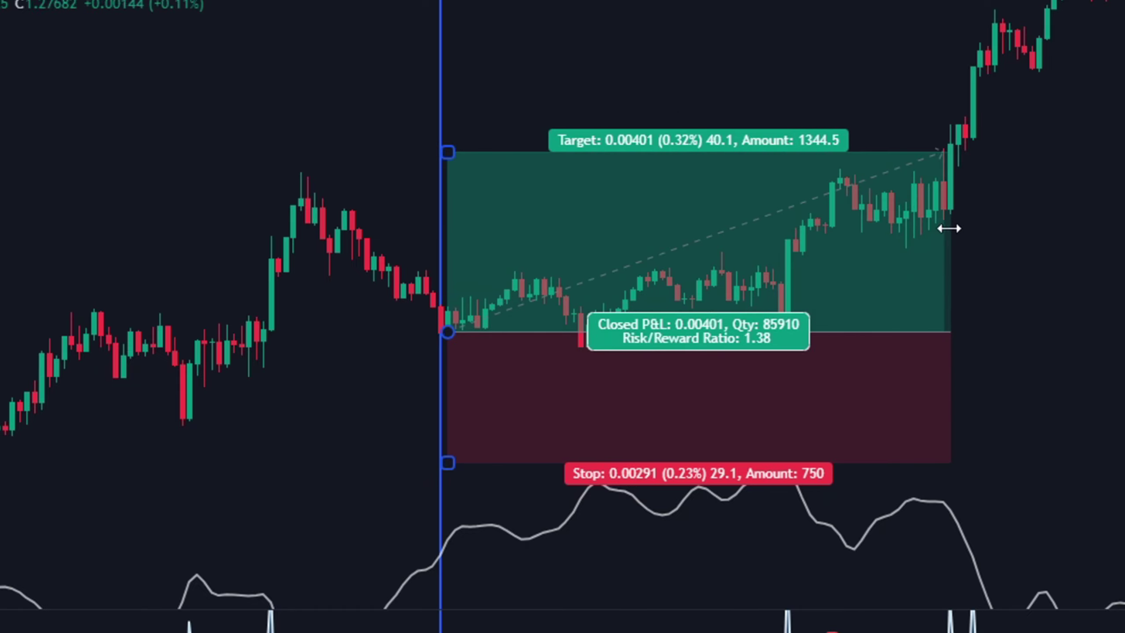
left_click(1020, 141)
left_click(849, 306)
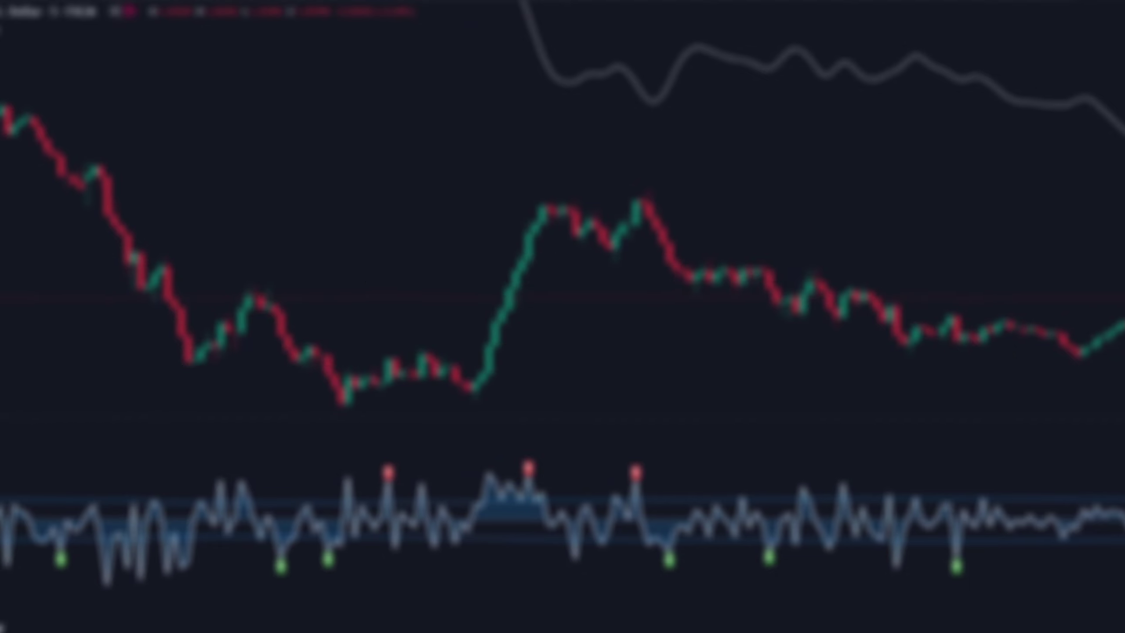
Step: Circle the peak candle and the indicator's R marker, and draw a downward orange arrow along the drop
left_click_drag(636, 186, 690, 184)
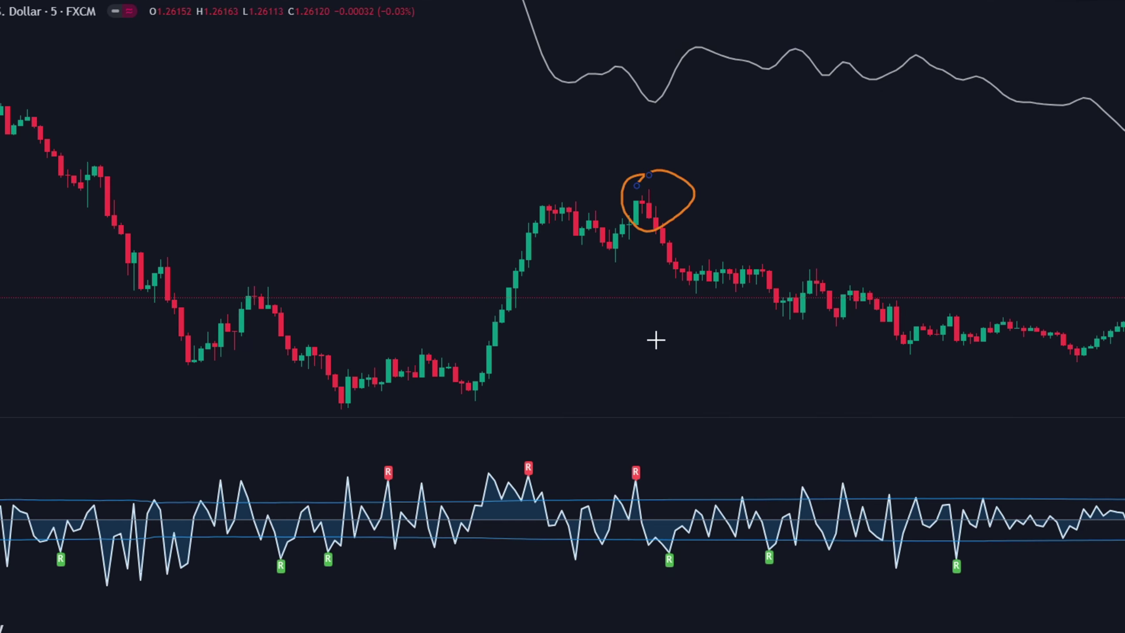
left_click_drag(619, 435, 612, 485)
mouse_move(630, 145)
left_mouse_down()
mouse_move(822, 248)
mouse_move(820, 275)
left_mouse_up()
left_click_drag(679, 1, 699, 1)
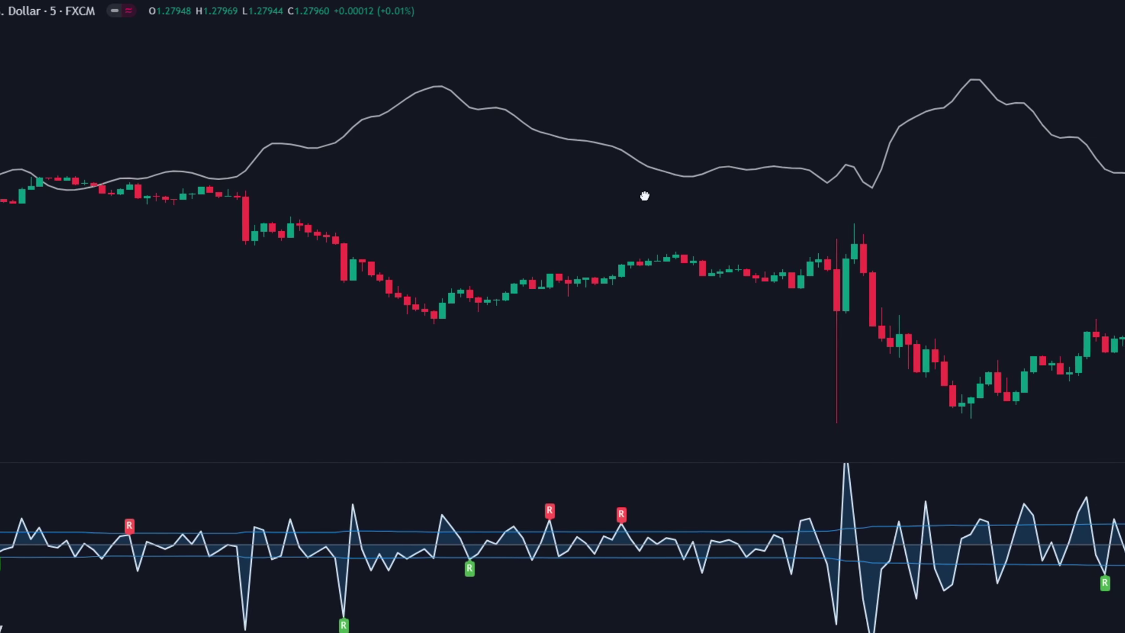
left_click_drag(643, 193, 667, 191)
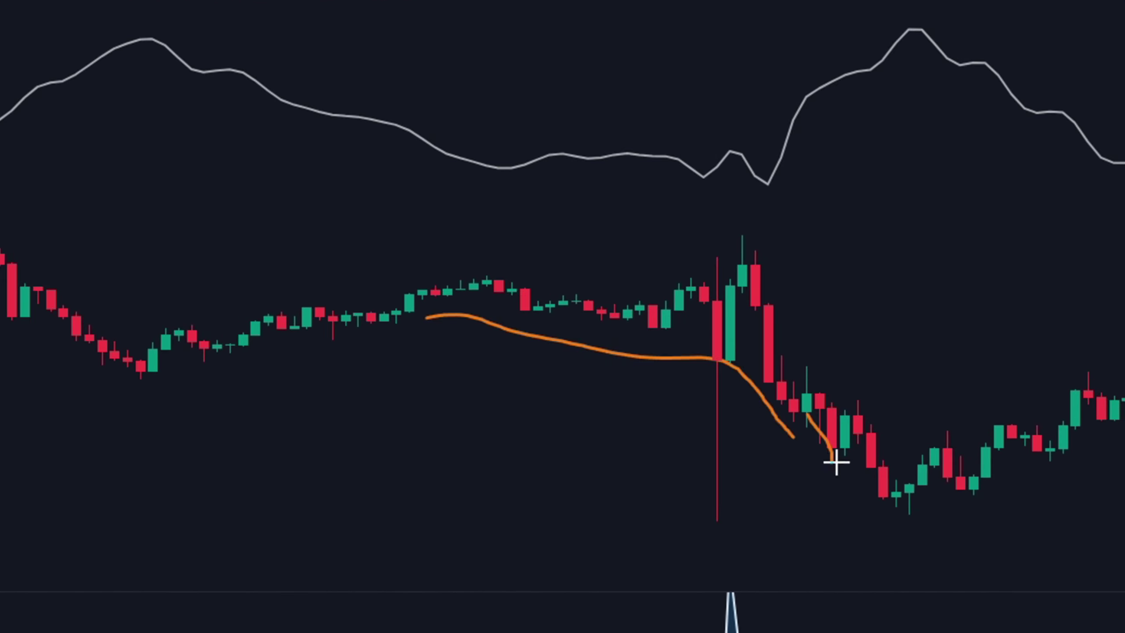
left_click_drag(836, 462, 794, 466)
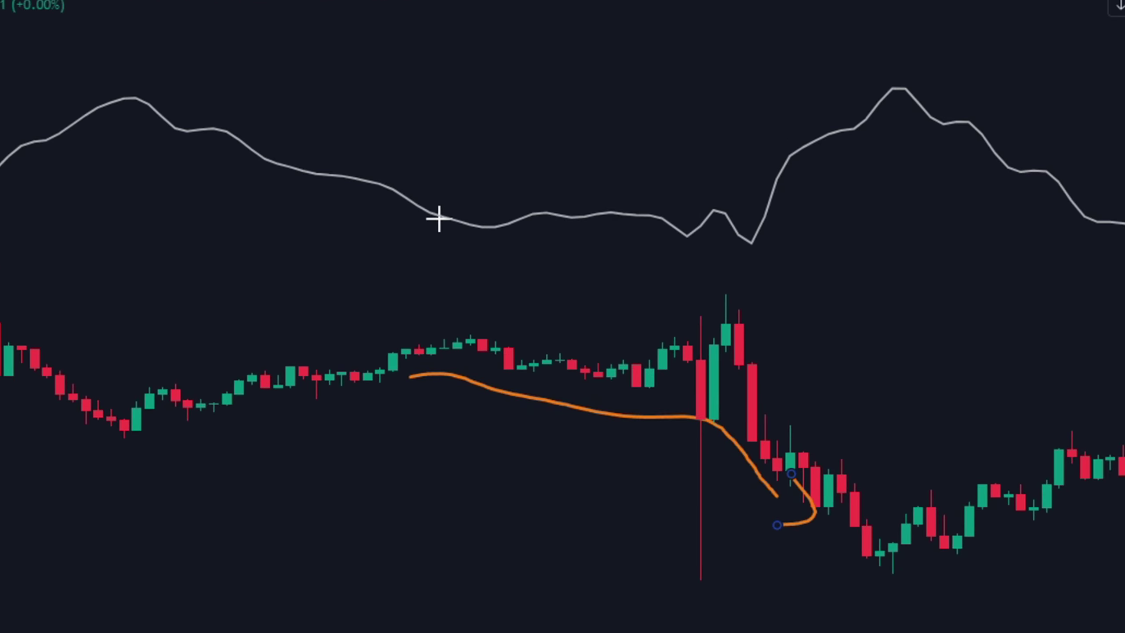
Step: Sketch a hook arrow, an orange curve with arrowhead above the Magic Line, and a stroke beside the X
left_click_drag(817, 288, 828, 355)
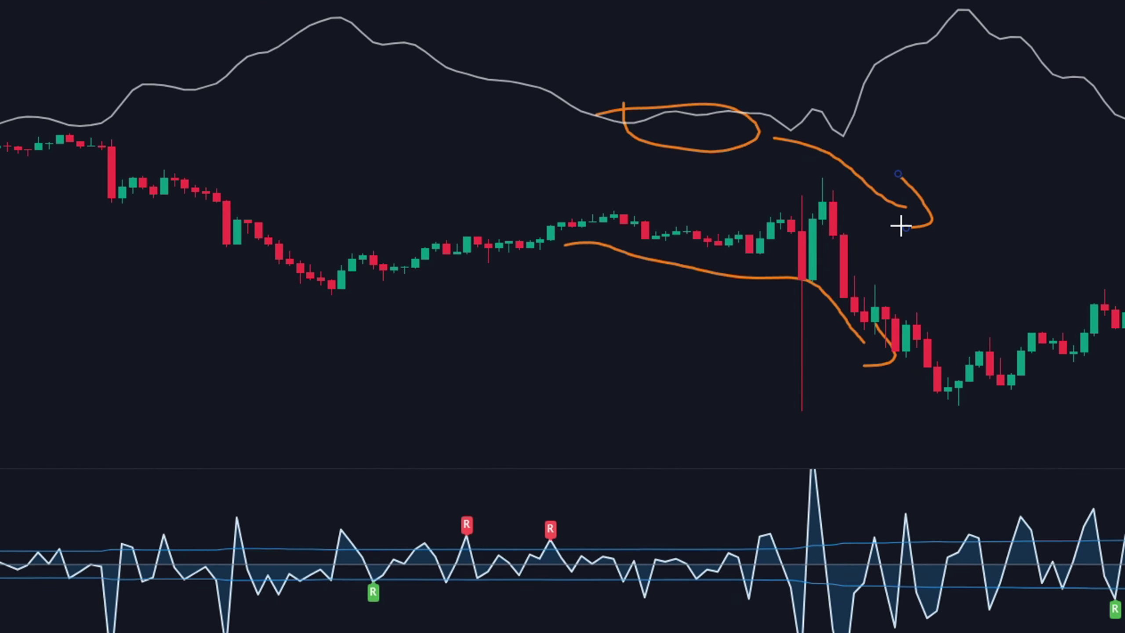
left_click_drag(405, 245, 399, 309)
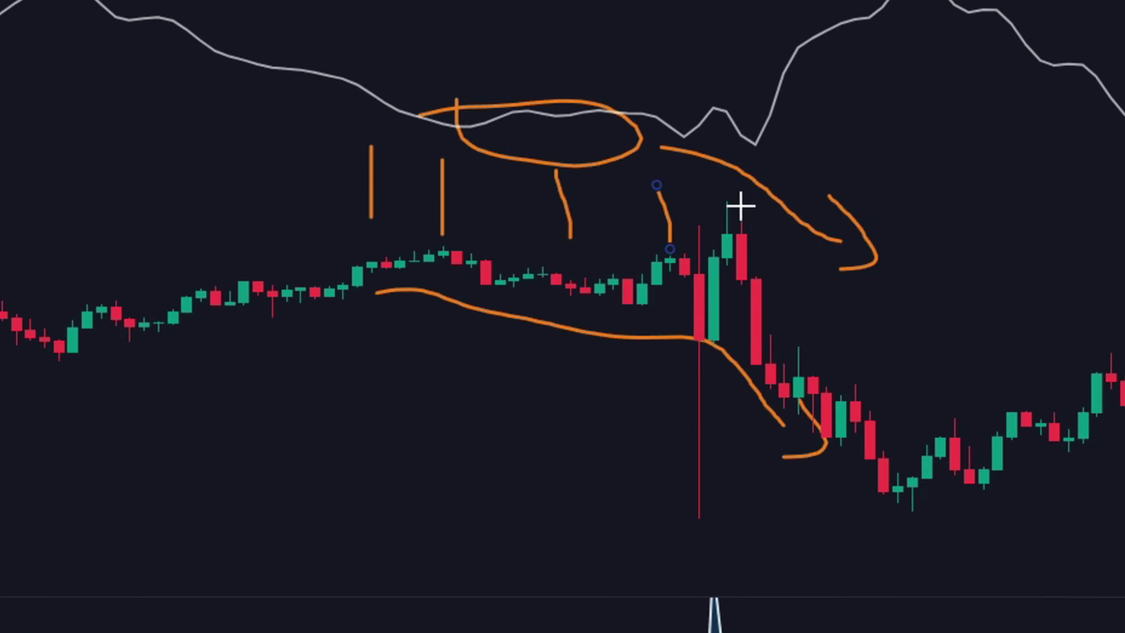
left_click_drag(163, 178, 617, 146)
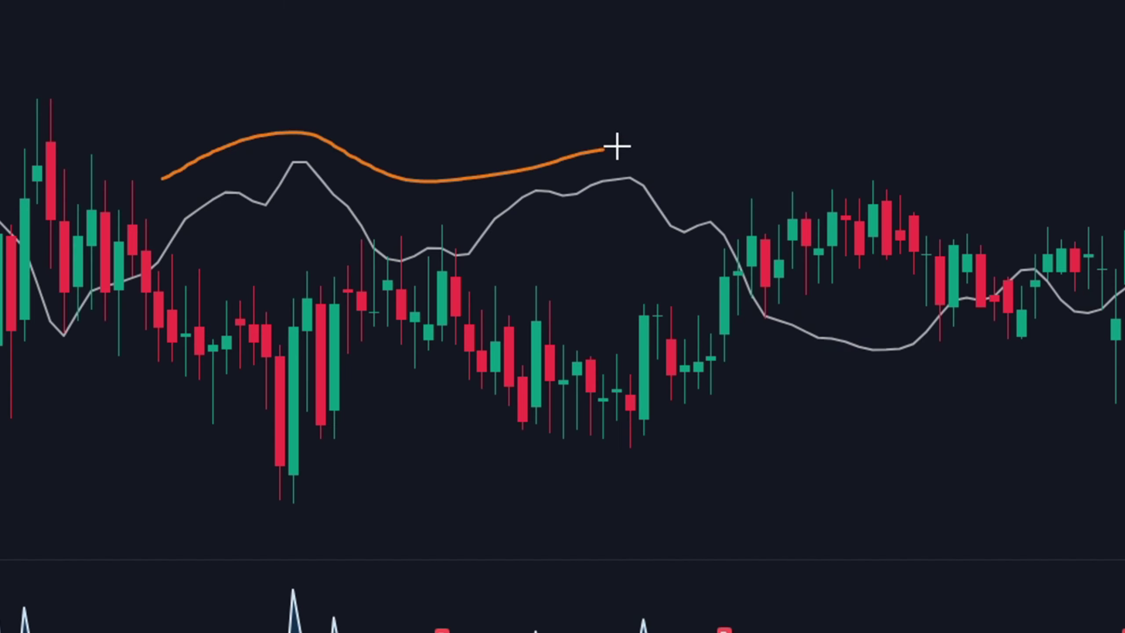
left_click_drag(734, 126, 738, 189)
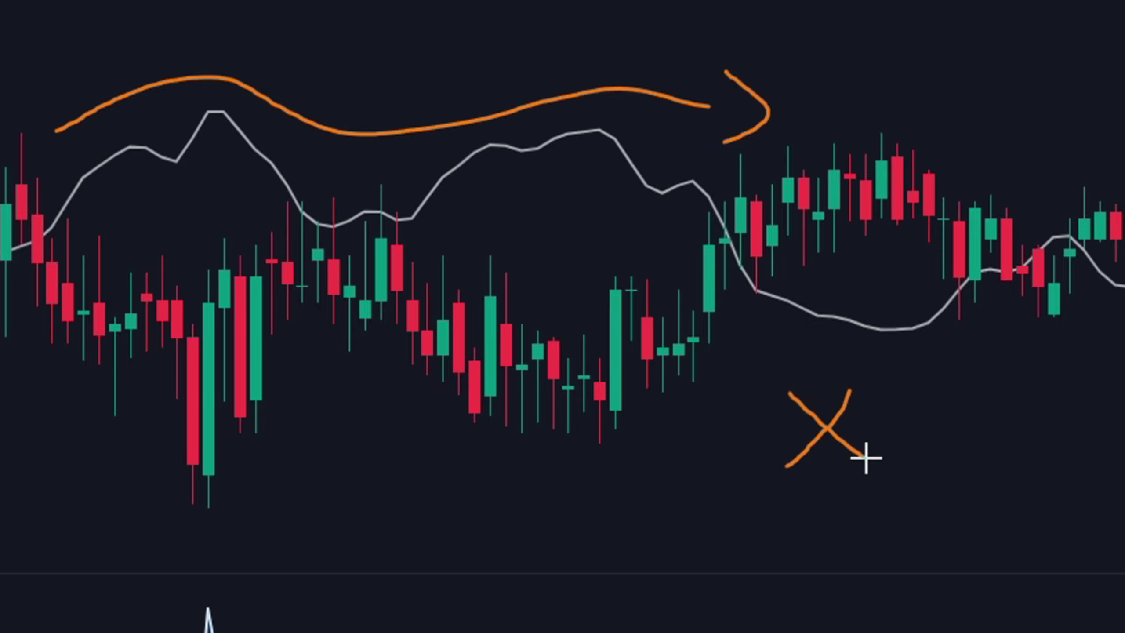
left_click_drag(916, 59, 944, 133)
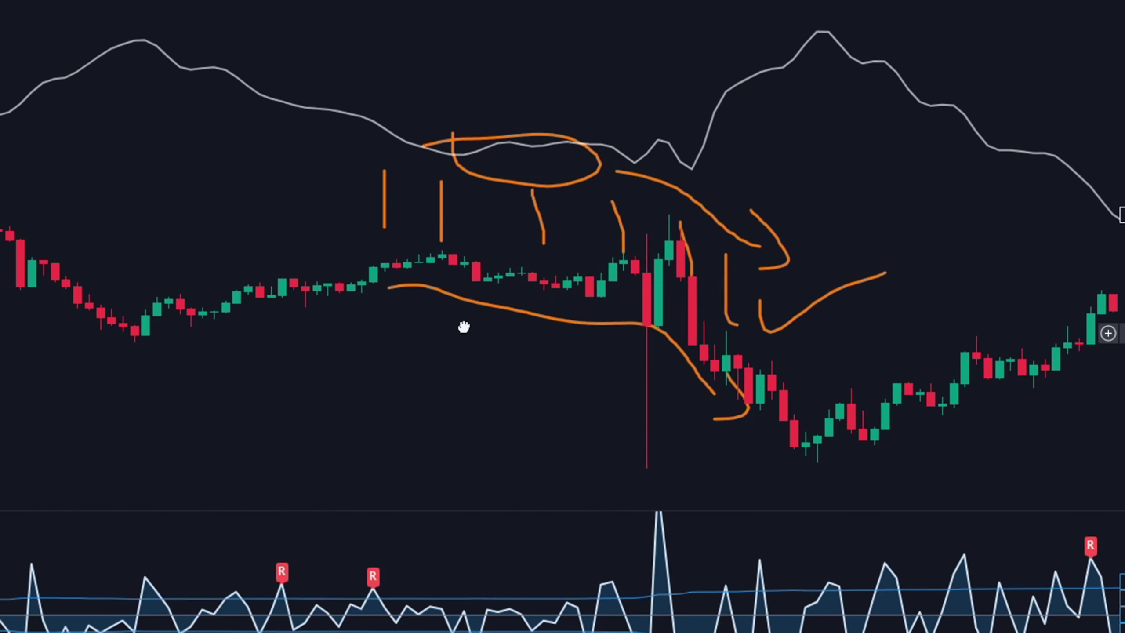
left_click_drag(465, 326, 485, 299)
Step: Mark the red R signal in the oscillator with an orange pointer stroke, underline and tick
right_click(485, 299)
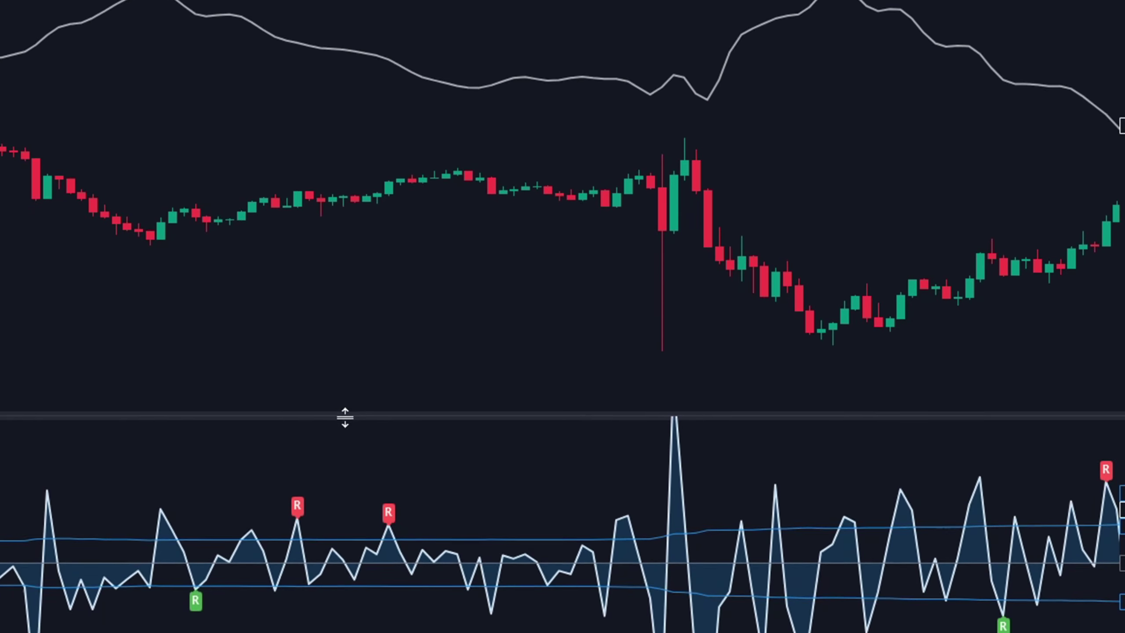
left_click_drag(416, 387, 443, 337)
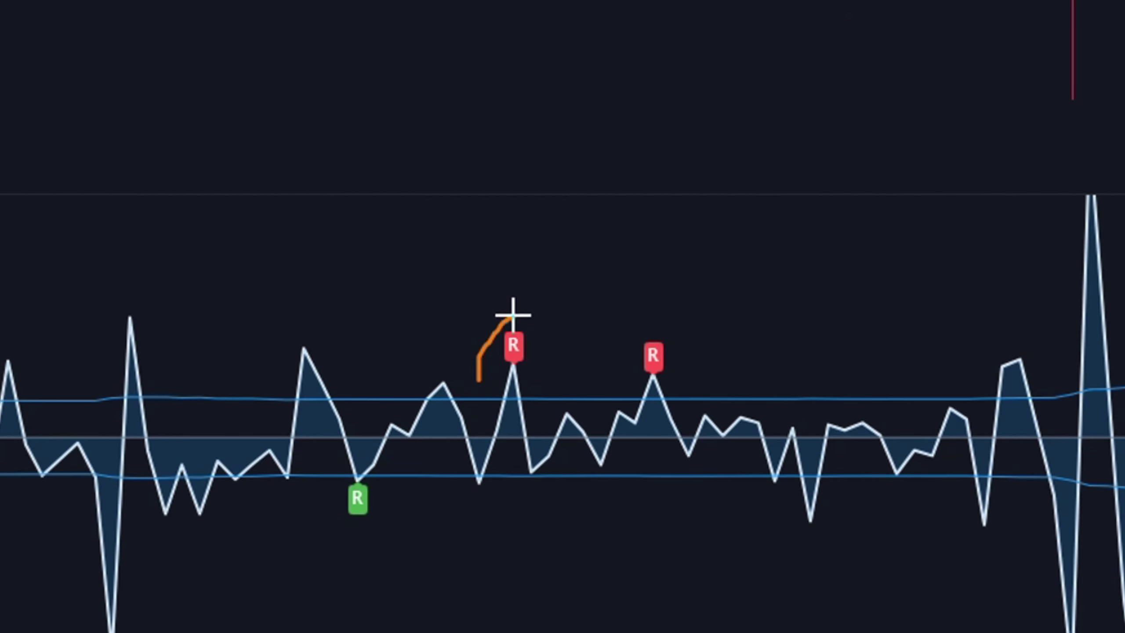
left_click_drag(463, 408, 585, 403)
left_click_drag(532, 344, 518, 359)
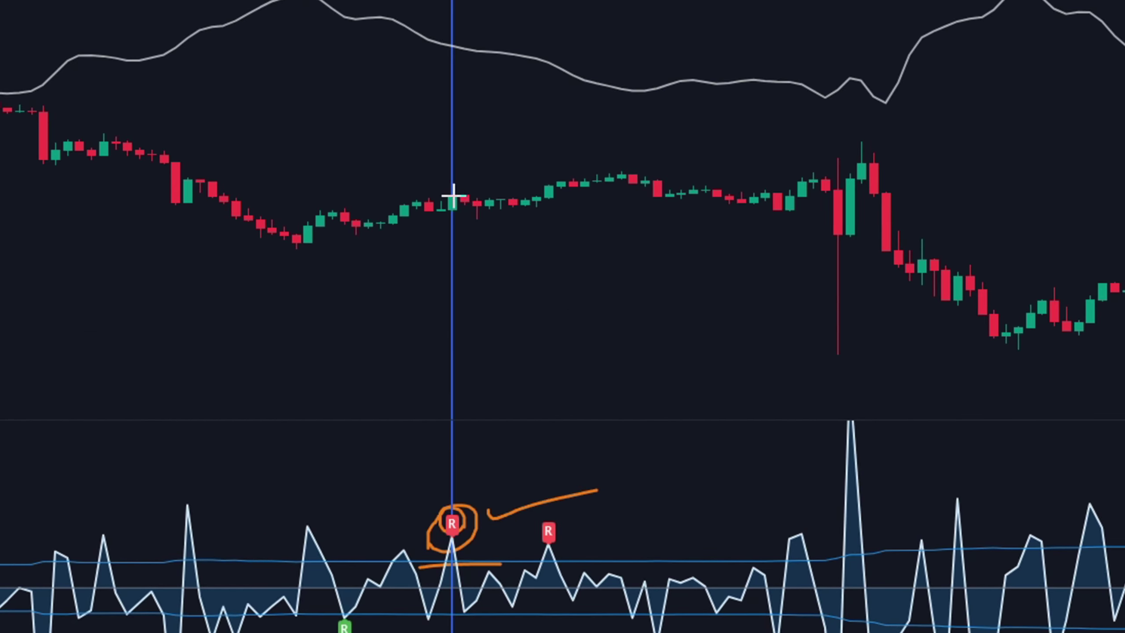
Step: Place a long position at the candle, lower its target zone and widen the box to the right
left_click(460, 201)
left_click_drag(742, 201, 907, 200)
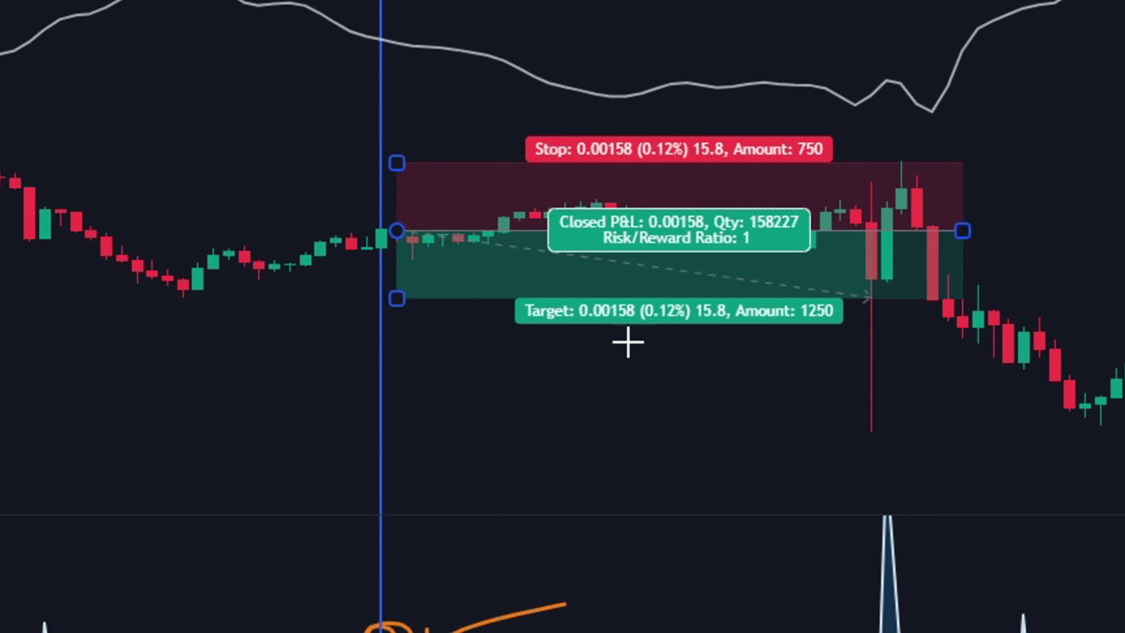
left_click_drag(397, 298, 414, 427)
left_click_drag(962, 230, 1079, 249)
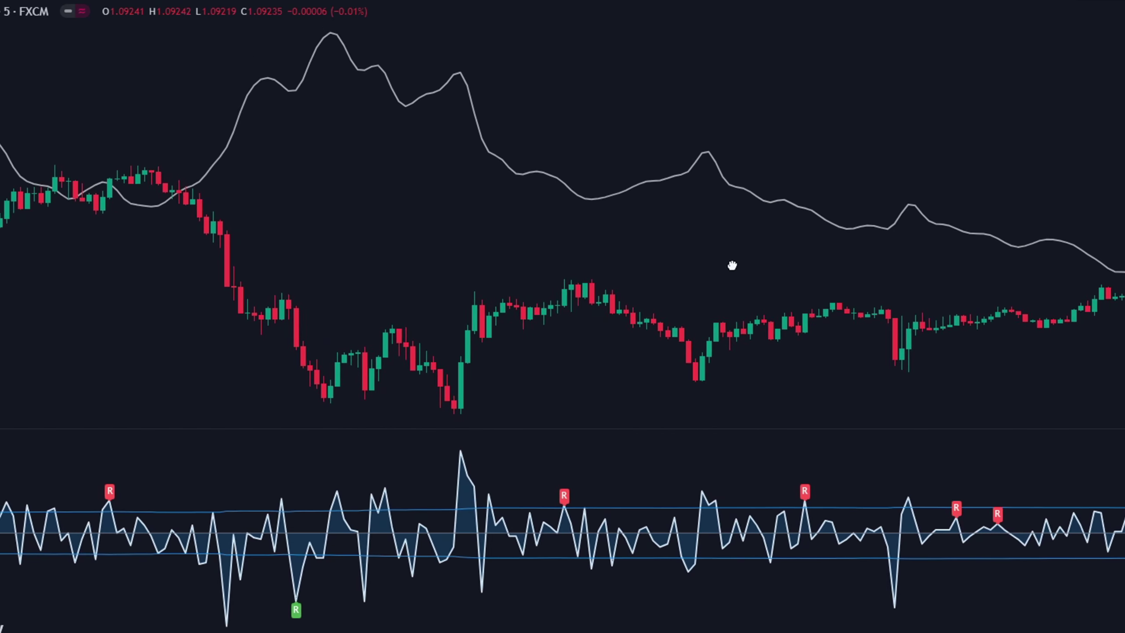
left_click_drag(732, 265, 731, 242)
Step: Trace orange curves under the candles and along the Magic Line, add connecting strokes, and circle the middle red R
left_click_drag(556, 338, 589, 333)
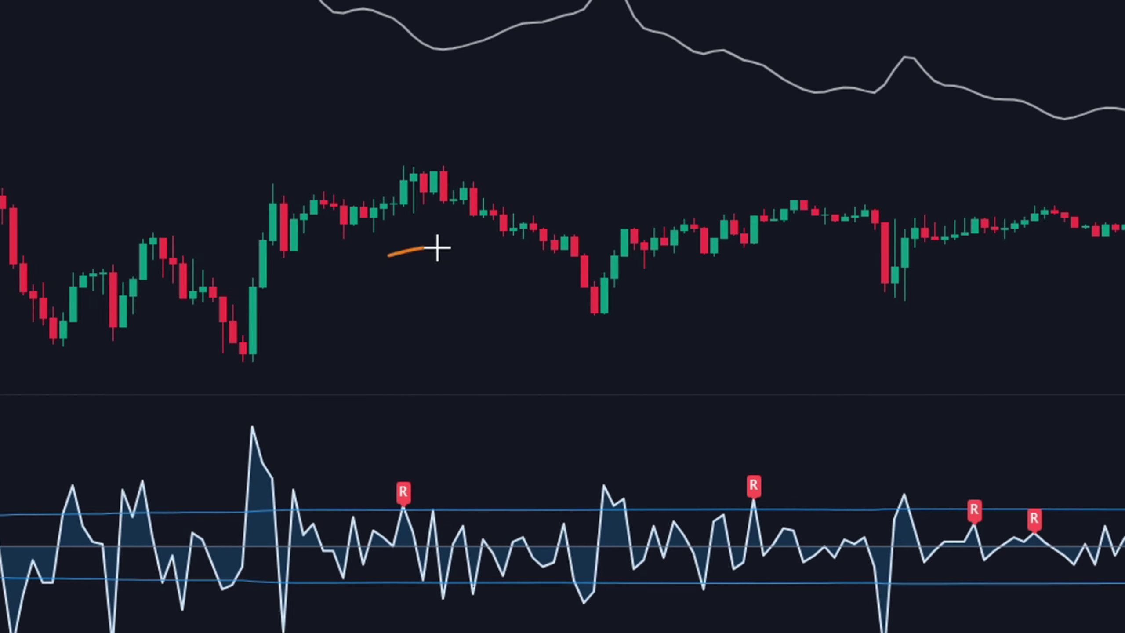
left_click_drag(821, 294, 824, 347)
left_click_drag(442, 147, 790, 202)
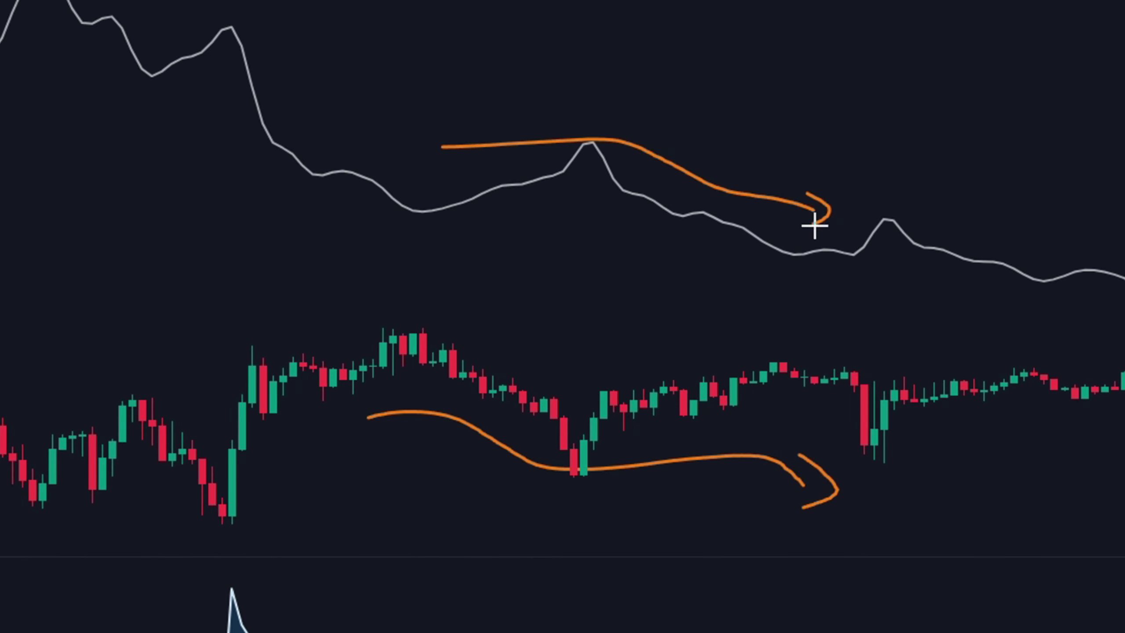
left_click_drag(472, 249, 462, 329)
left_click_drag(544, 250, 564, 314)
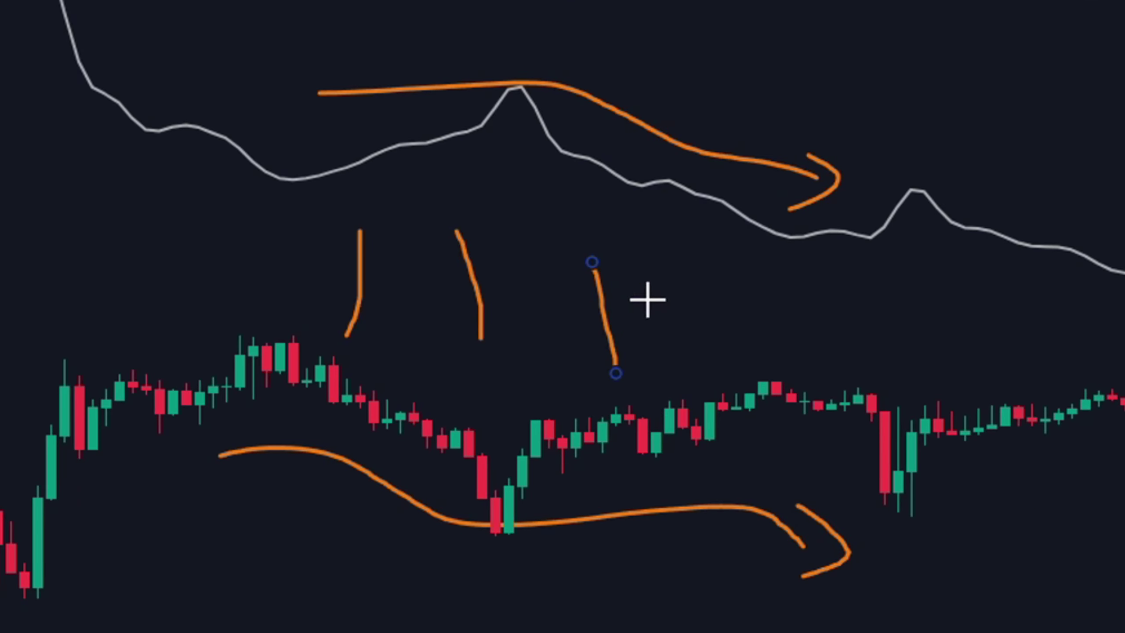
left_click_drag(647, 300, 841, 271)
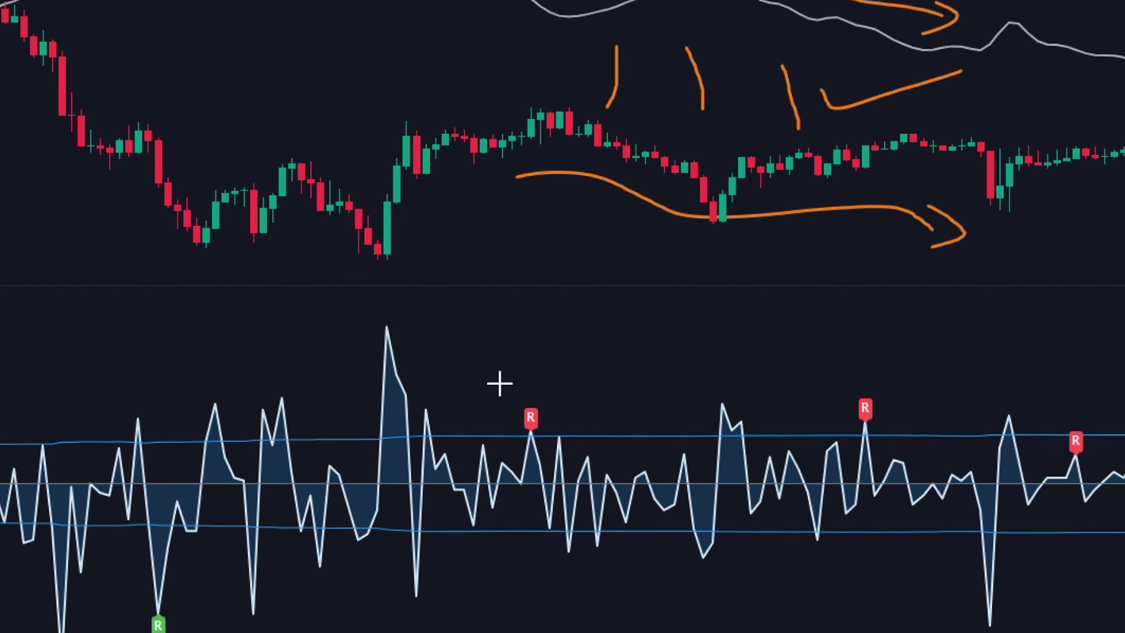
left_click_drag(500, 384, 516, 448)
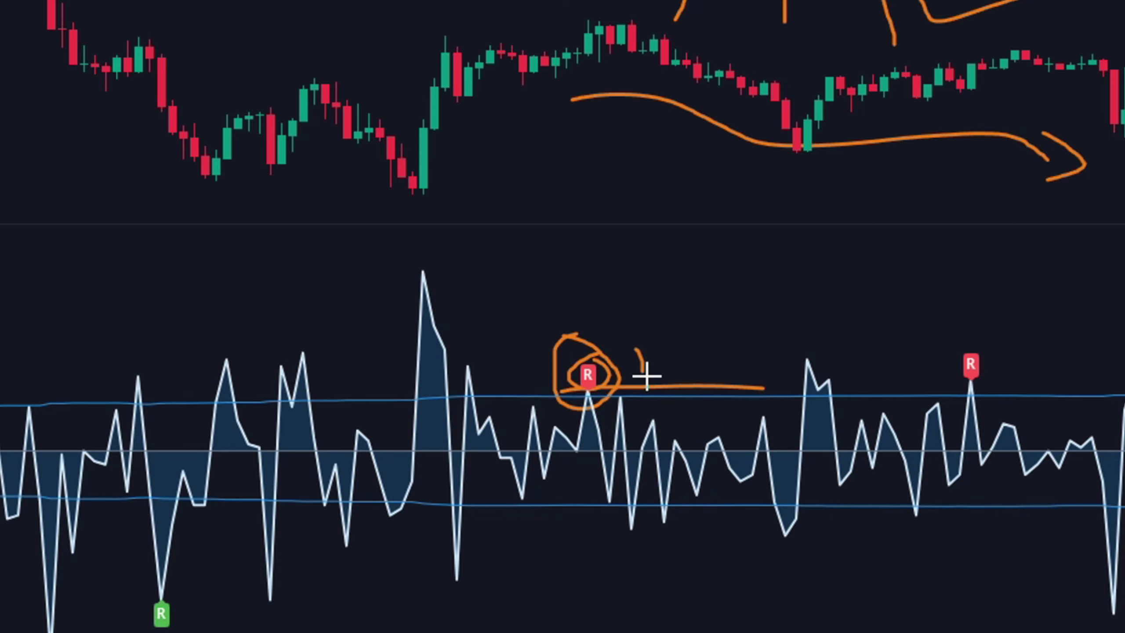
left_click_drag(646, 375, 797, 333)
Step: Remove all drawings, then place a short position with target at 0.00115 and stop tightened to 0.00065
right_click(1122, 140)
left_click(1123, 629)
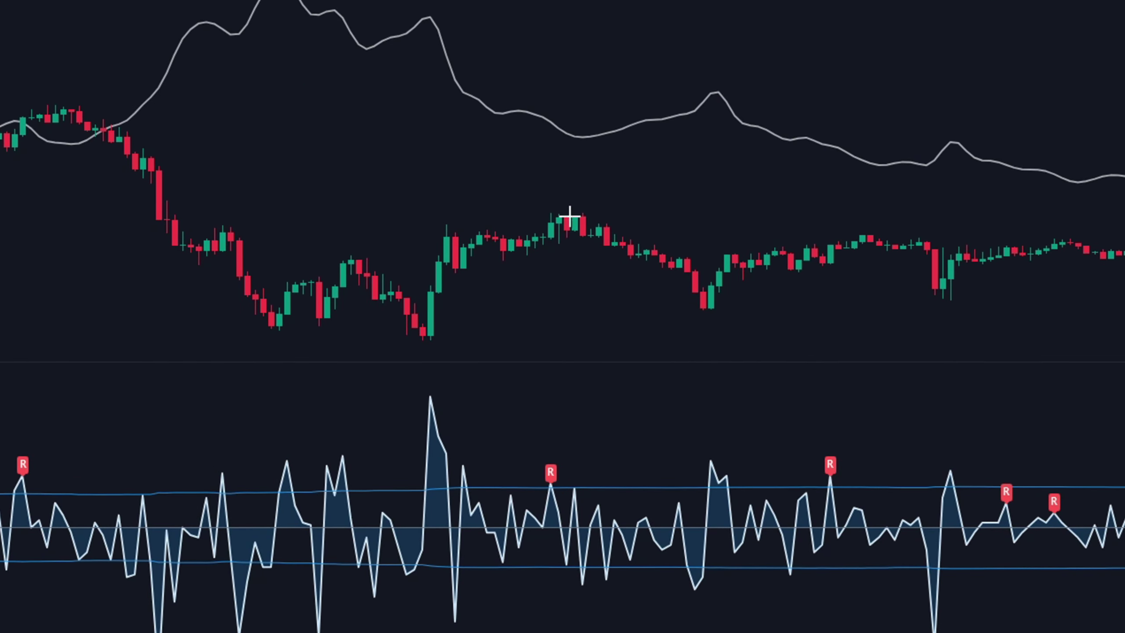
left_click(569, 217)
left_click_drag(570, 165, 574, 144)
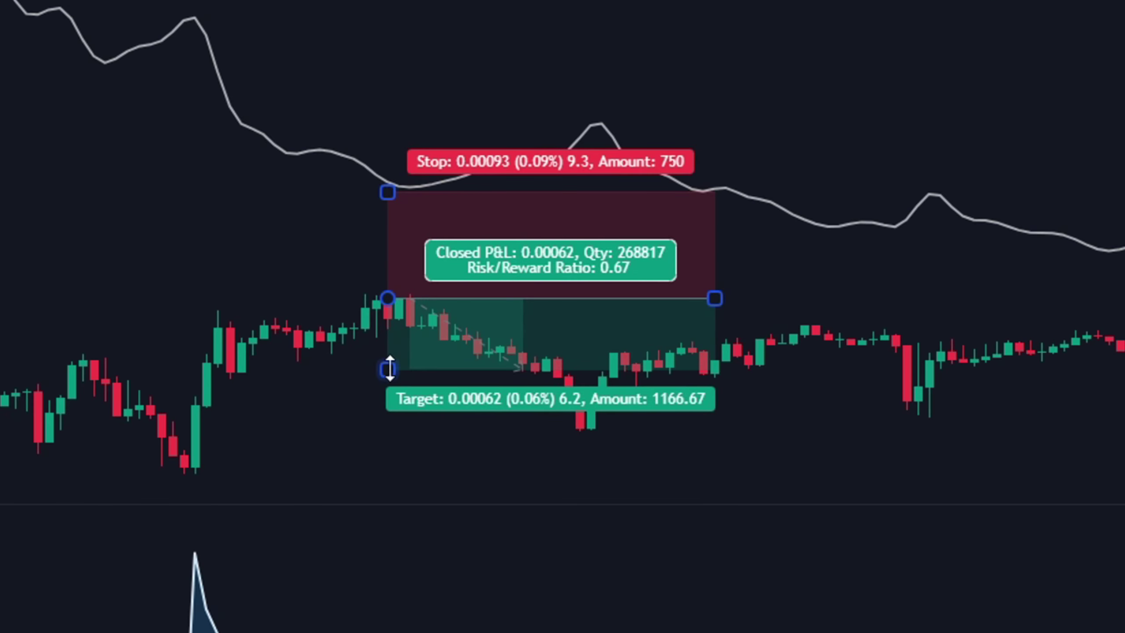
left_click_drag(390, 368, 387, 427)
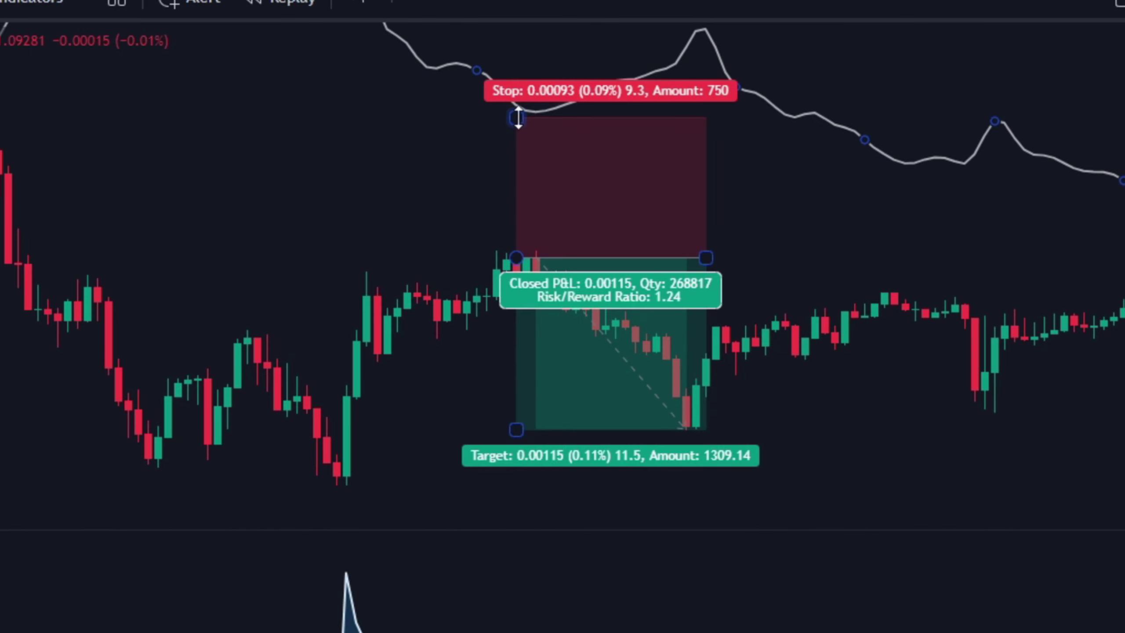
left_click_drag(517, 117, 517, 159)
left_click(915, 339)
left_click(638, 386)
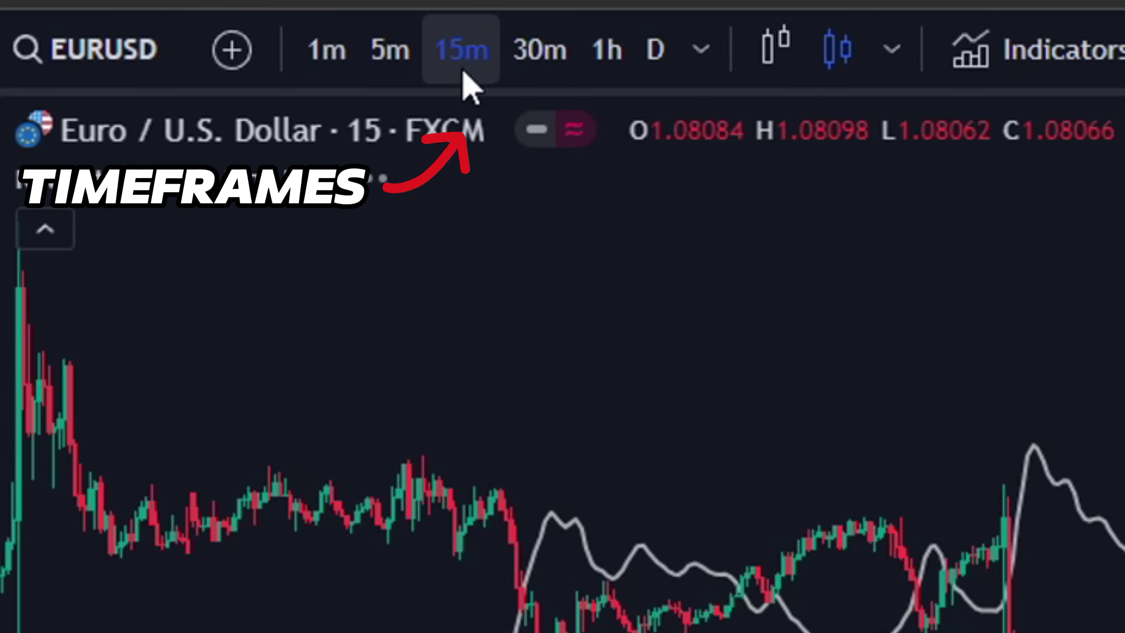
Step: Toggle the timeframe to 30m and back to 15m, then raise the long target to 0.00241
left_click(540, 48)
left_click(464, 50)
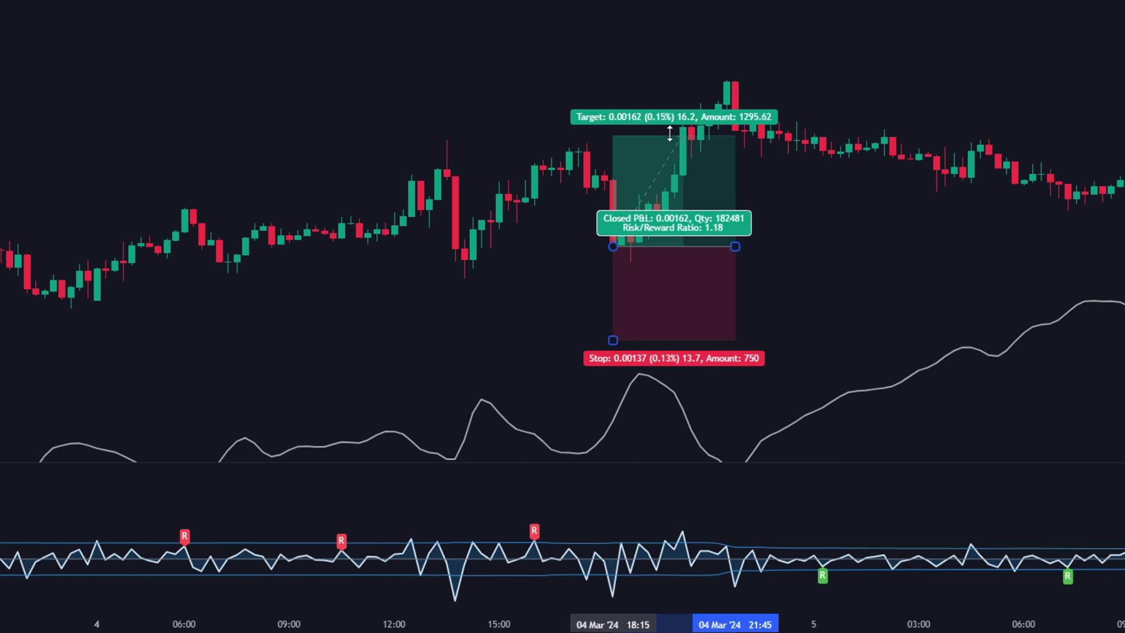
left_click_drag(670, 133, 691, 82)
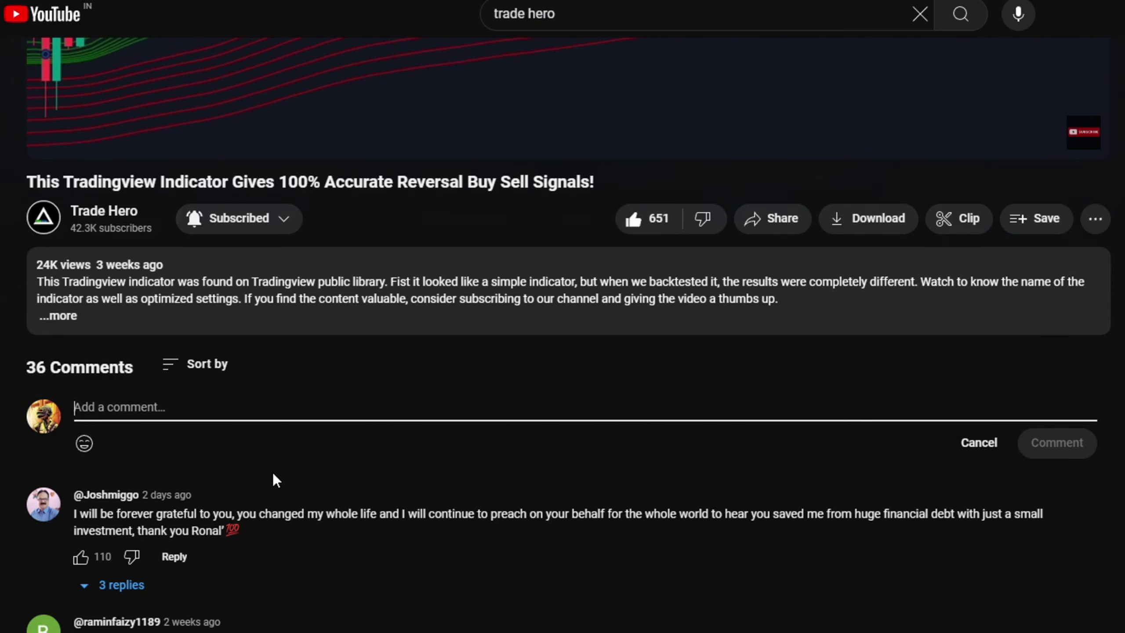
Step: Type the comment 'I have a question about this straategy' and scroll down through the channel's videos
type("I have a question about this straategy")
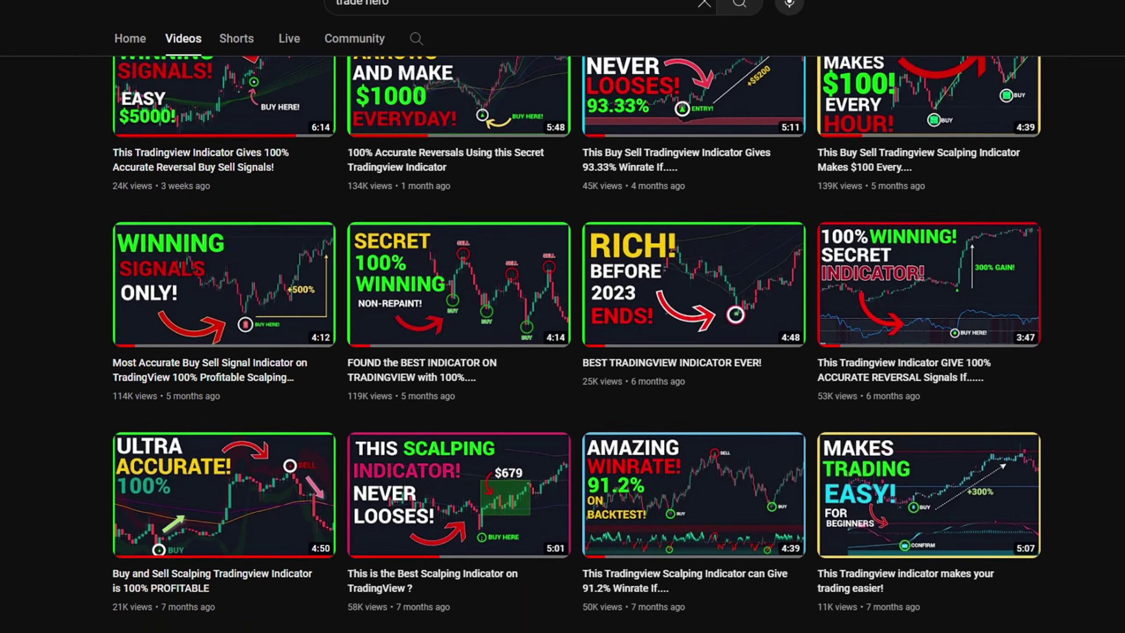
scroll(577, 341, "down", 5)
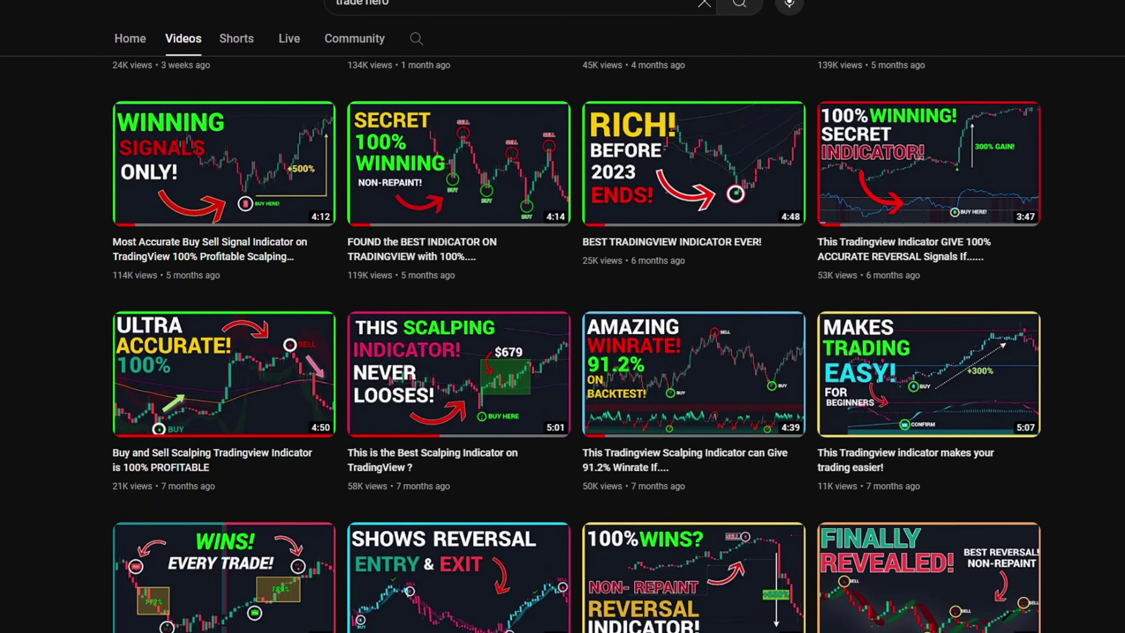
scroll(577, 340, "down", 5)
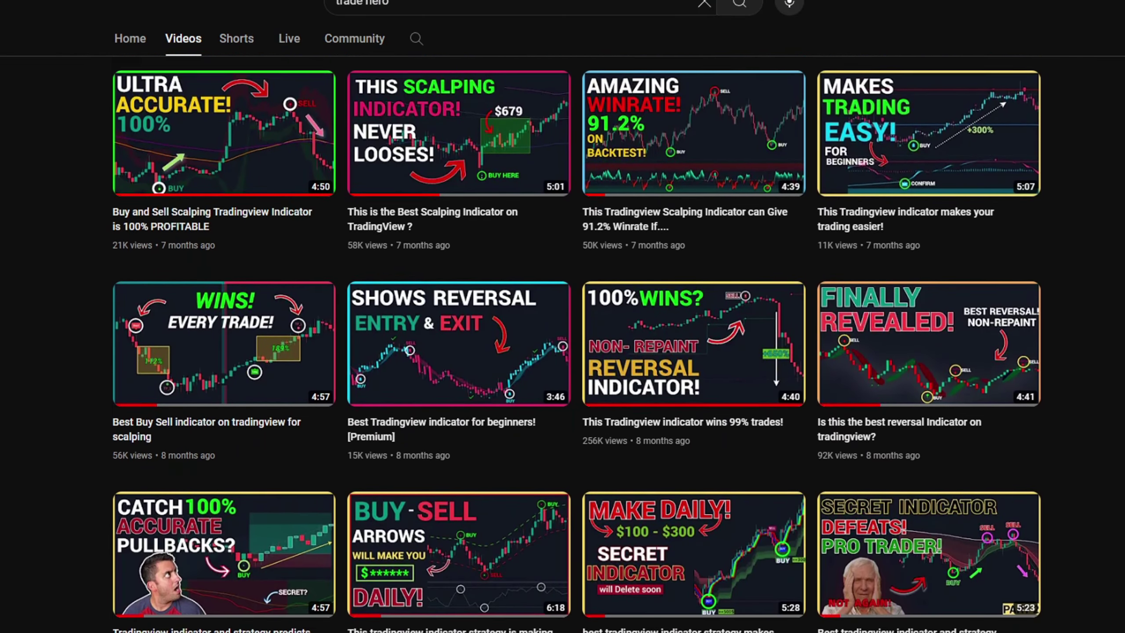
scroll(576, 340, "down", 3)
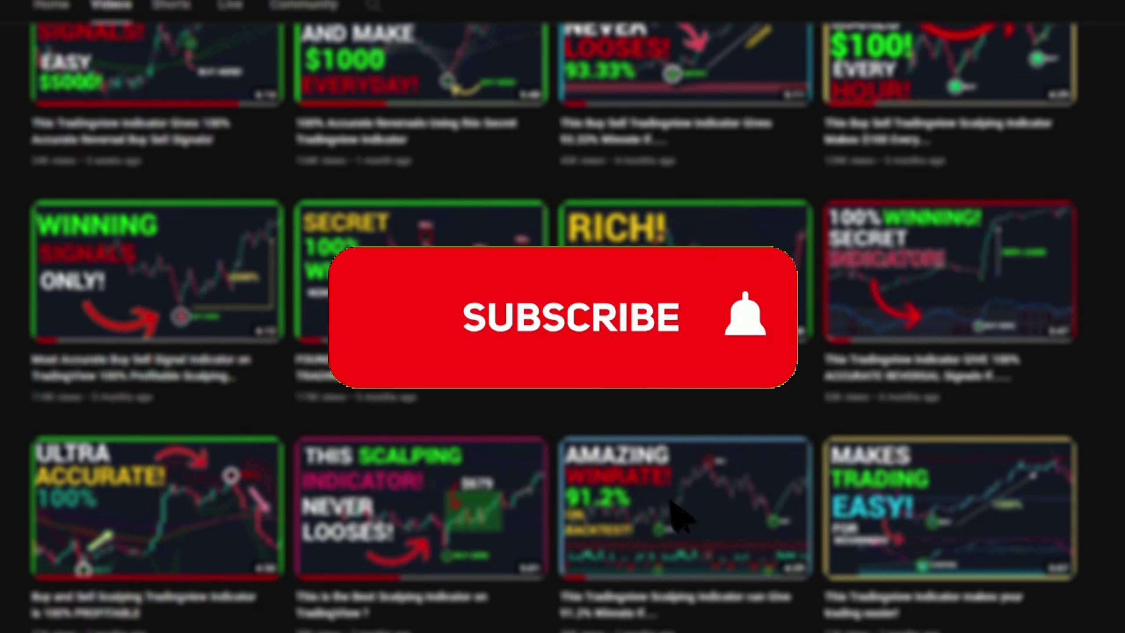
scroll(562, 328, "down", 5)
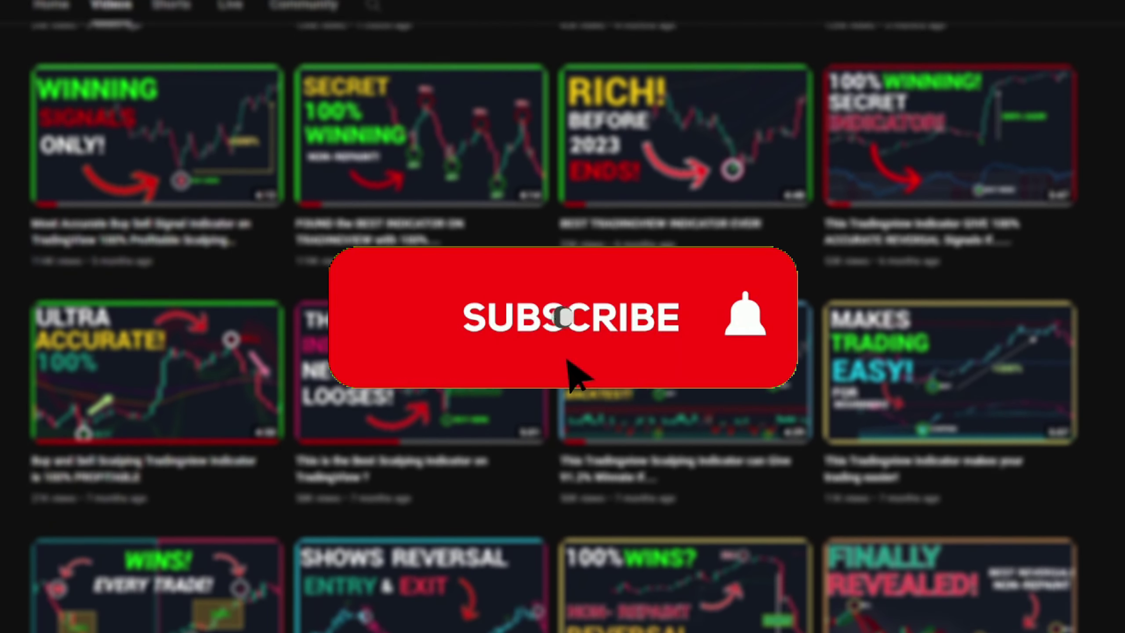
scroll(563, 327, "down", 5)
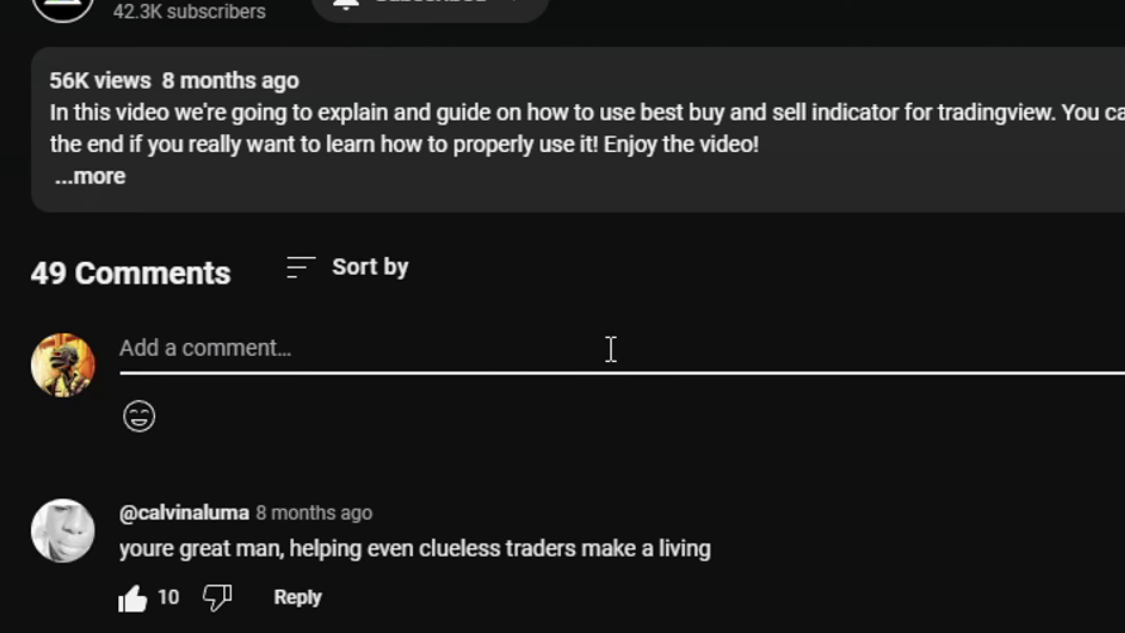